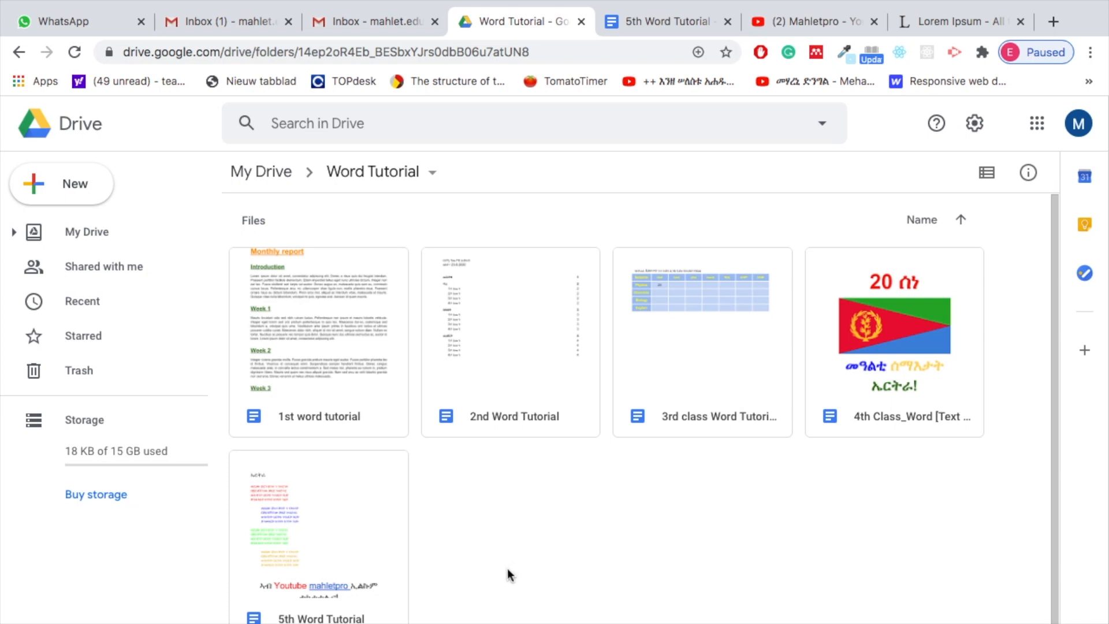
Create a blank Google Docs document inside the Word Tutorial folder of My Drive.
{"action": "left_click", "coordinate": [265, 173]}
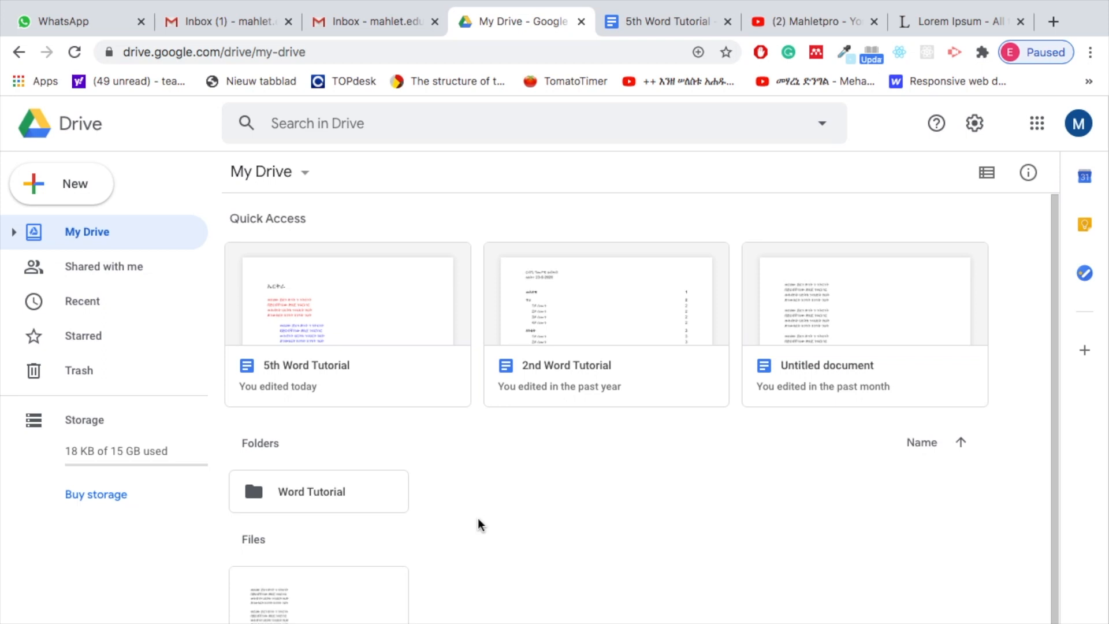
{"action": "left_click", "coordinate": [330, 498]}
{"action": "double_click", "coordinate": [330, 498]}
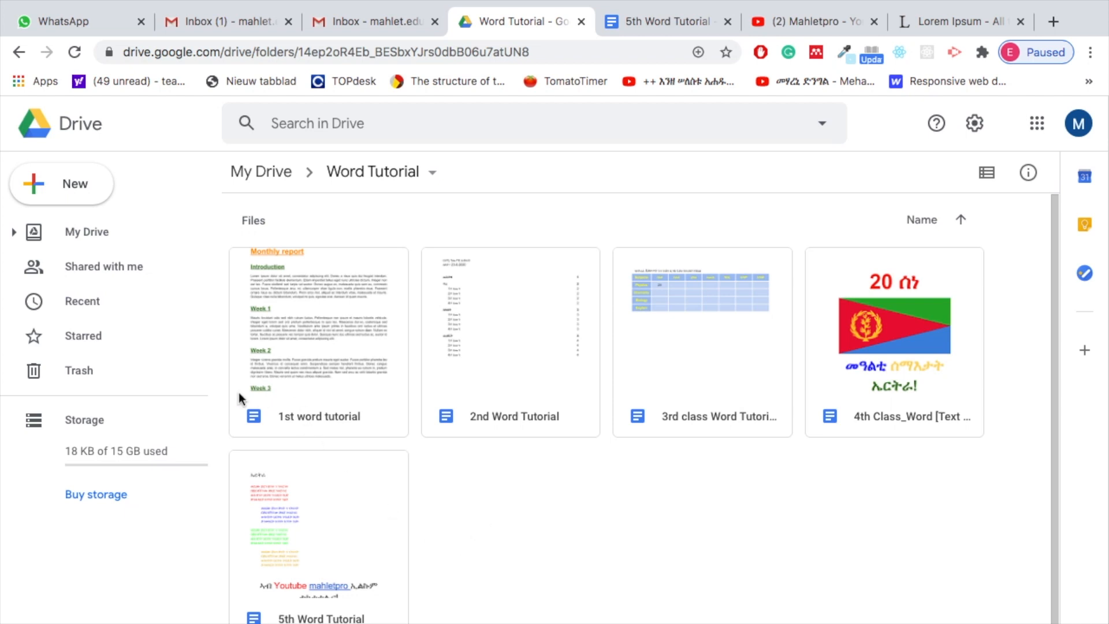
{"action": "left_click", "coordinate": [87, 178]}
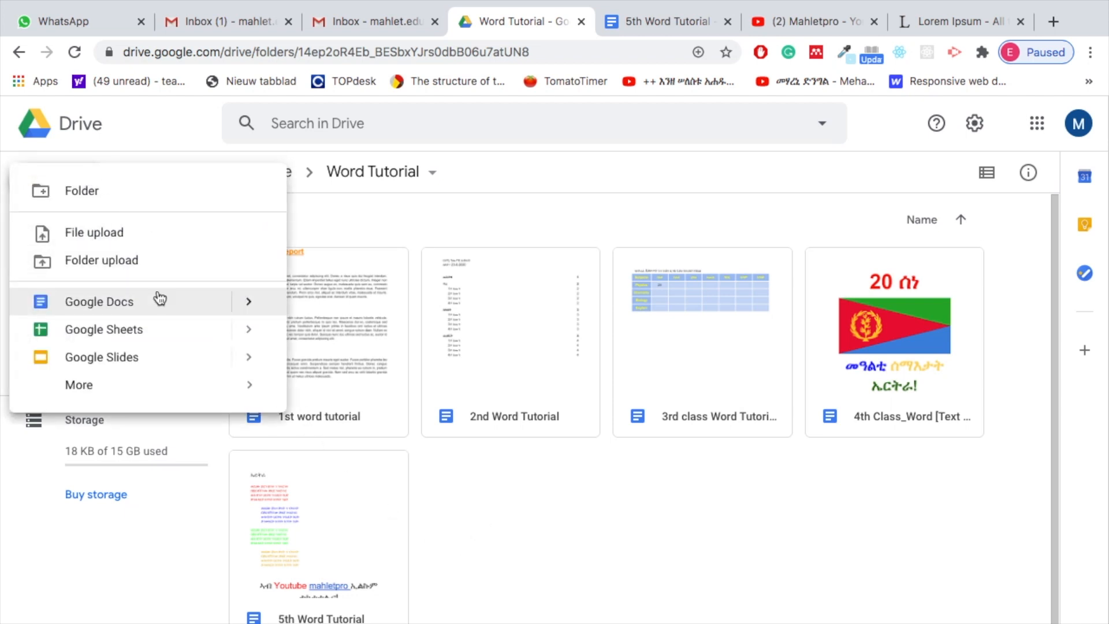
{"action": "mouse_move", "coordinate": [251, 301]}
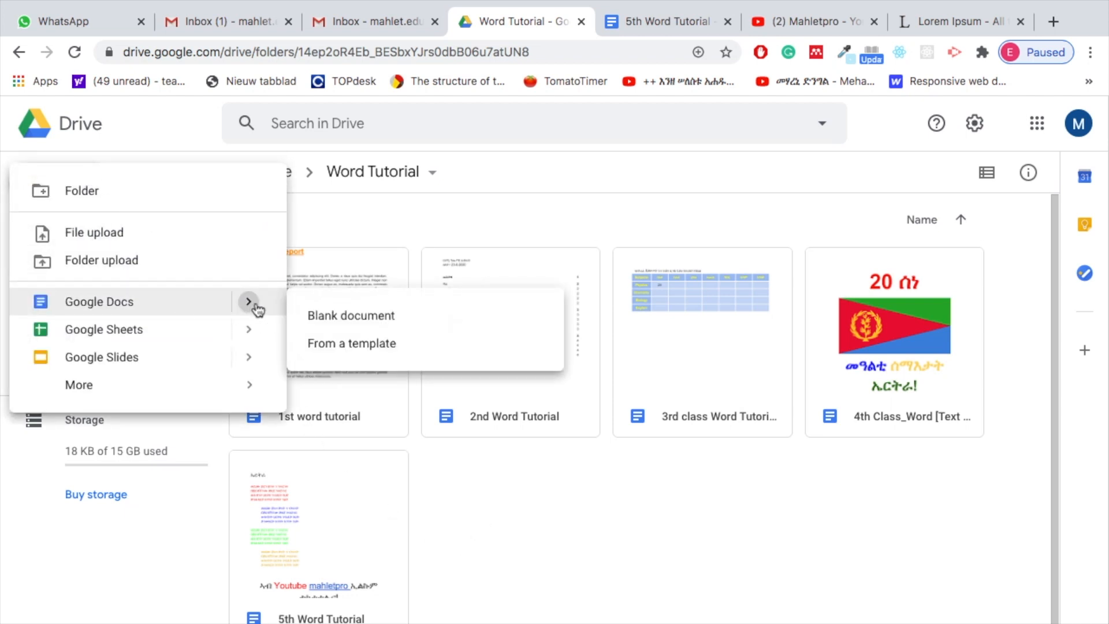
{"action": "left_click", "coordinate": [411, 318]}
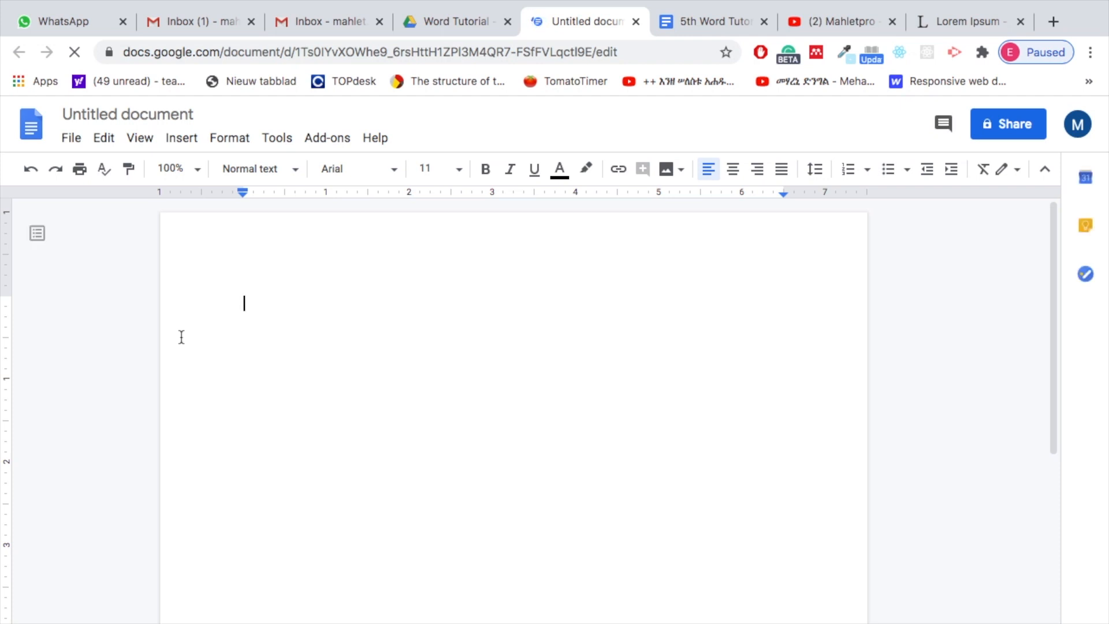
Rename the untitled document as "6th Word Tutorial".
{"action": "left_click", "coordinate": [140, 120]}
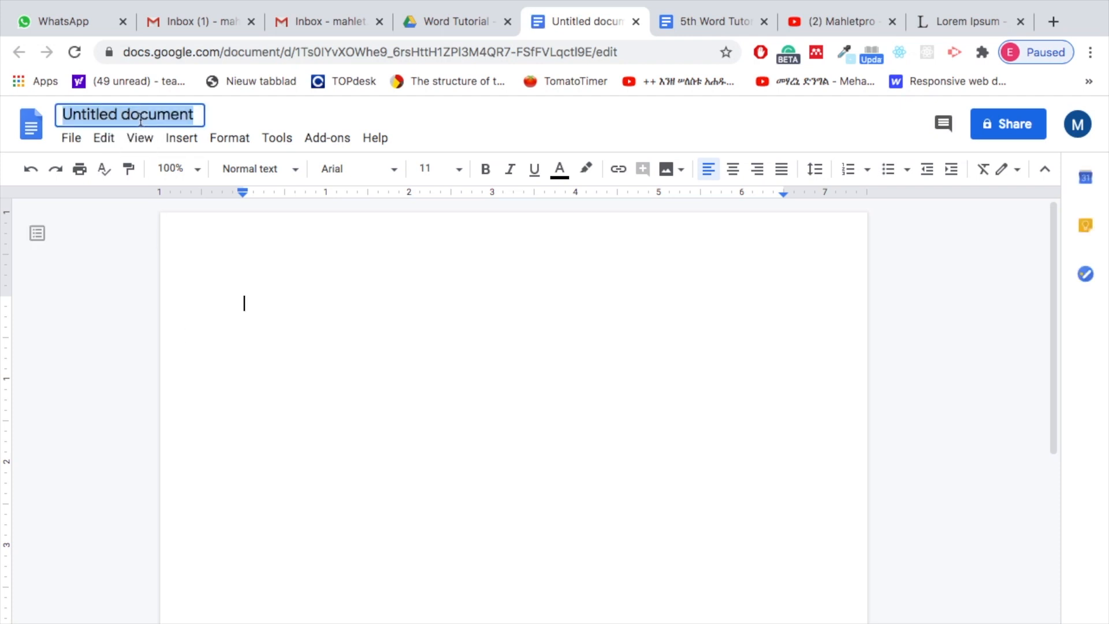
{"action": "type", "text": "6t"}
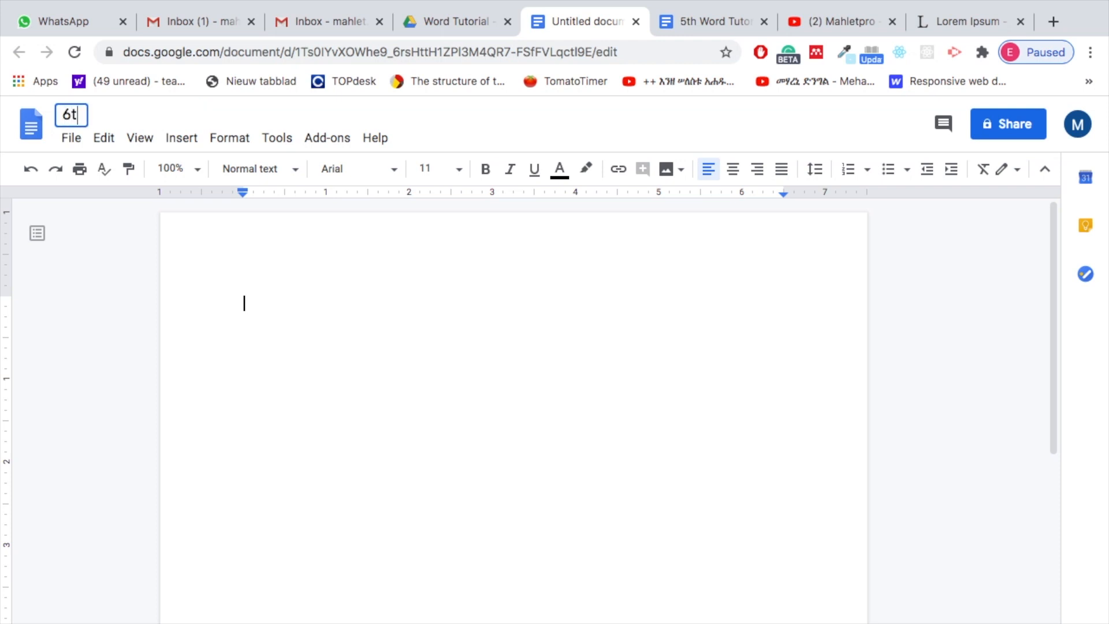
{"action": "type", "text": "h Word Tutorial"}
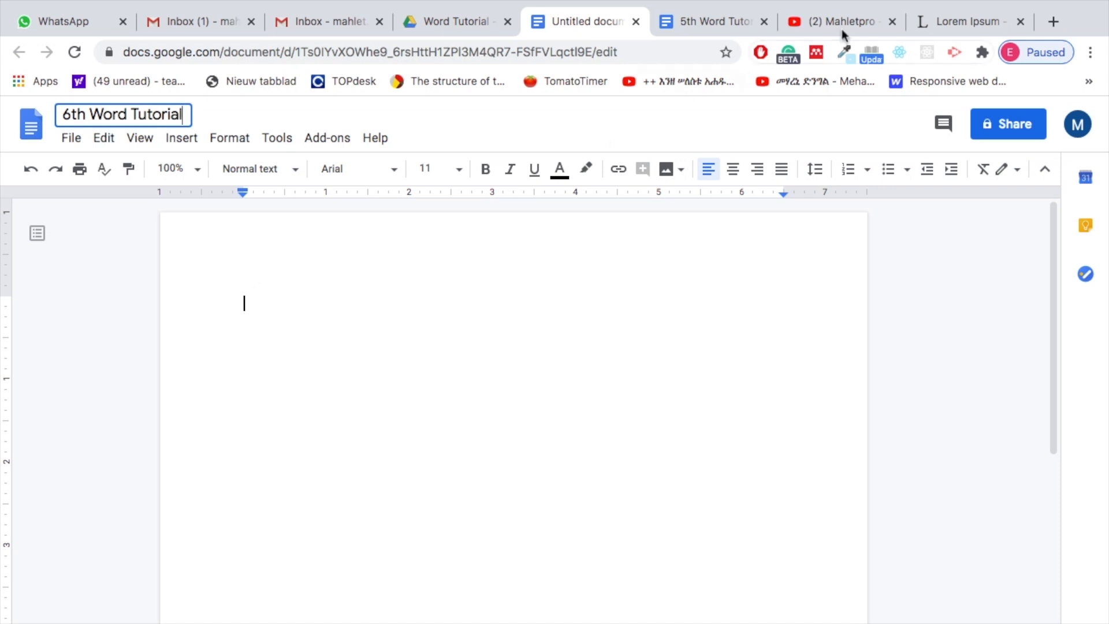
Replace the Lorem Ipsum tab with the Wikipedia article on Eritrea, found through a Google search for "eritrea".
{"action": "left_click", "coordinate": [1020, 21]}
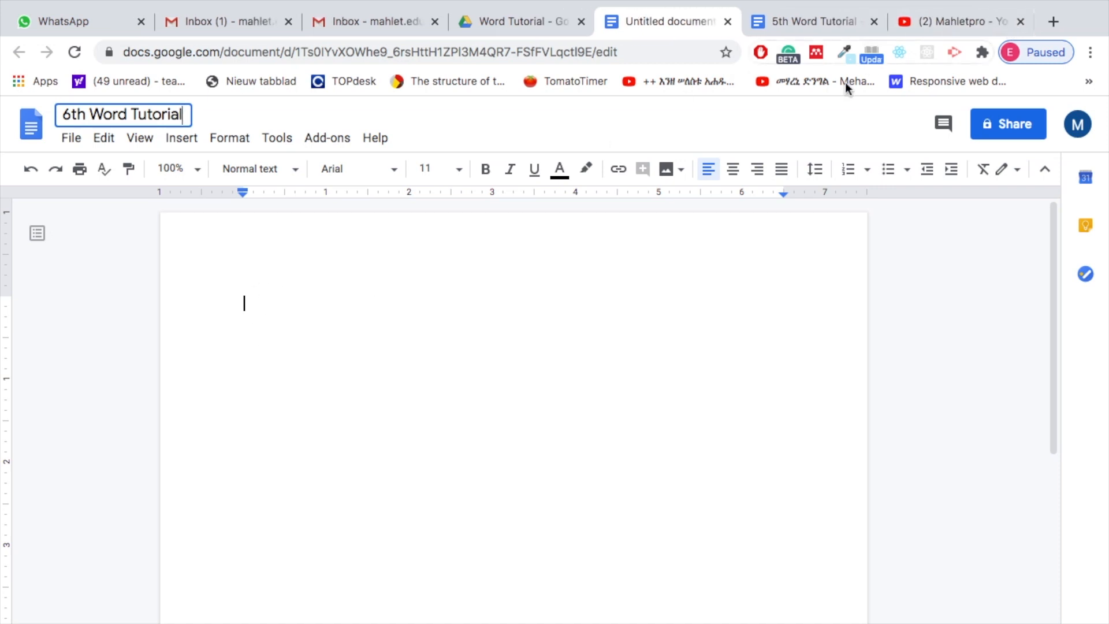
{"action": "left_click", "coordinate": [1053, 21]}
{"action": "type", "text": "eritrea"}
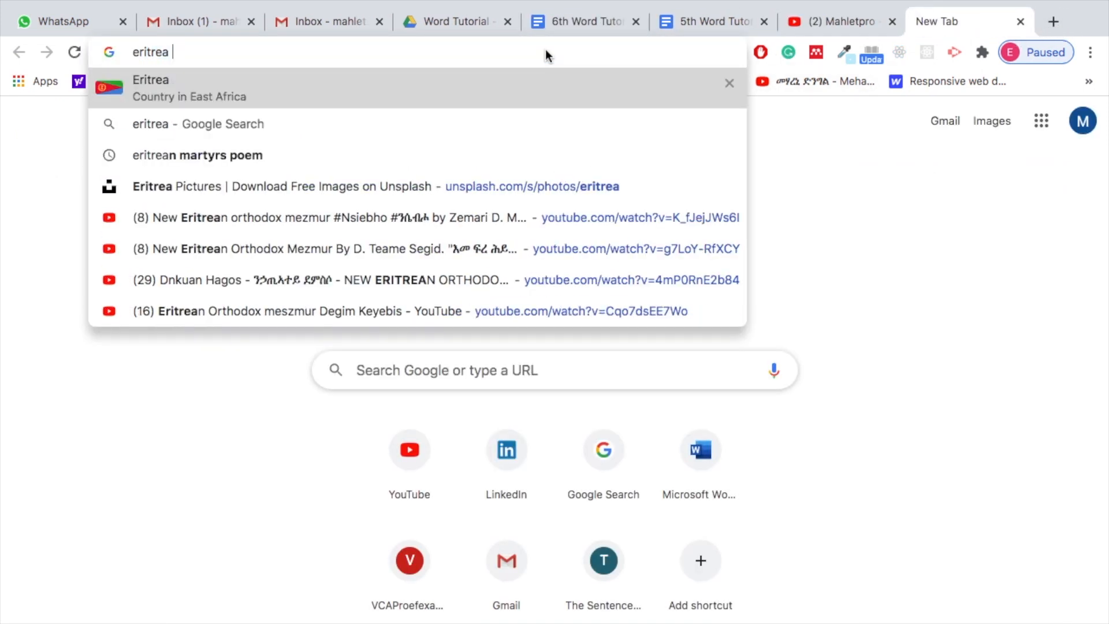
{"action": "key", "text": "Return"}
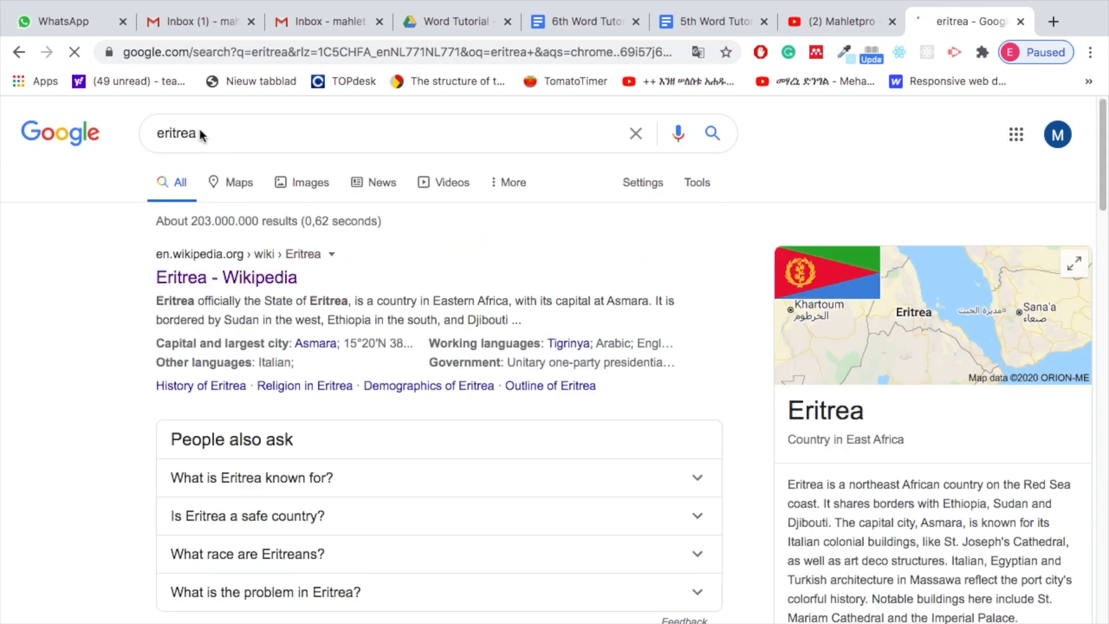
{"action": "left_click", "coordinate": [269, 280]}
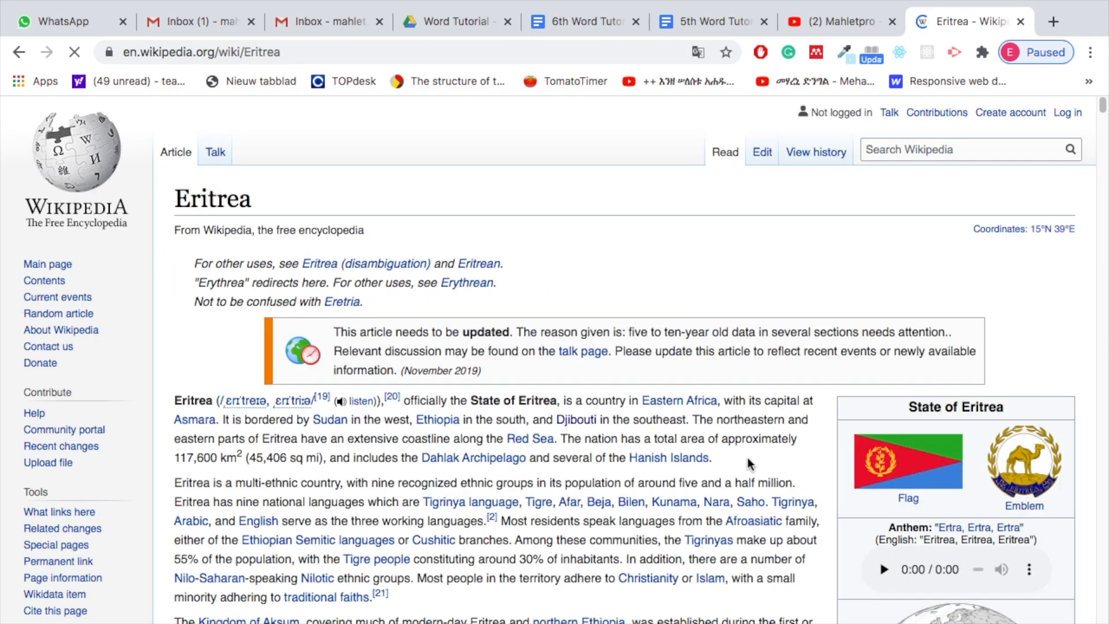
Copy the opening paragraph of the Eritrea article and paste it into the body of the 6th Word Tutorial document.
{"action": "left_click_drag", "start_coordinate": [730, 458], "coordinate": [169, 398]}
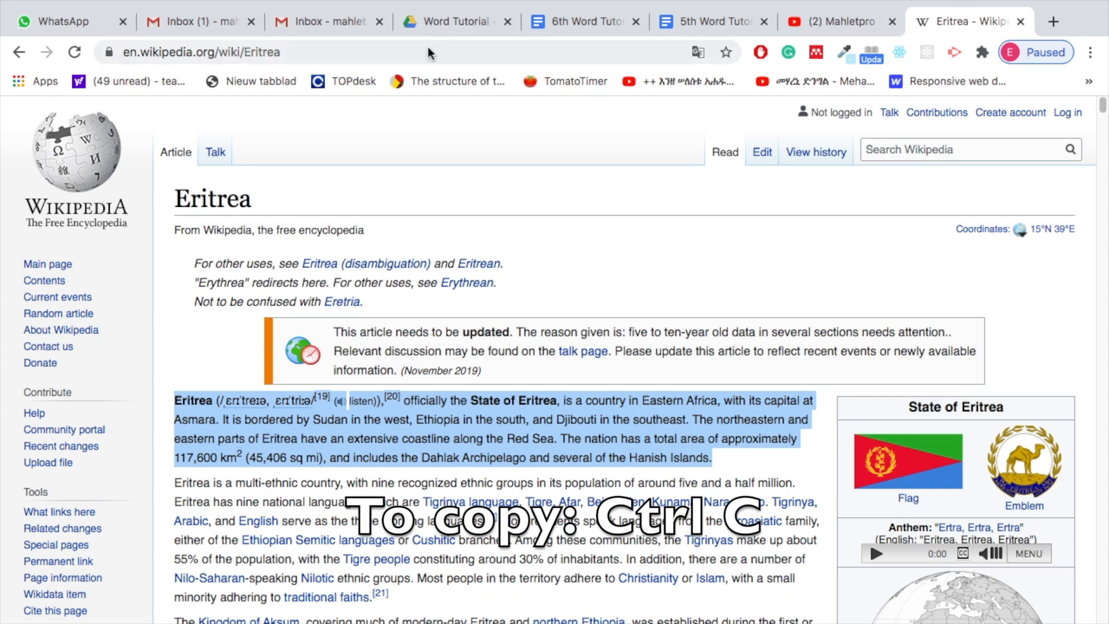
{"action": "left_click", "coordinate": [583, 22]}
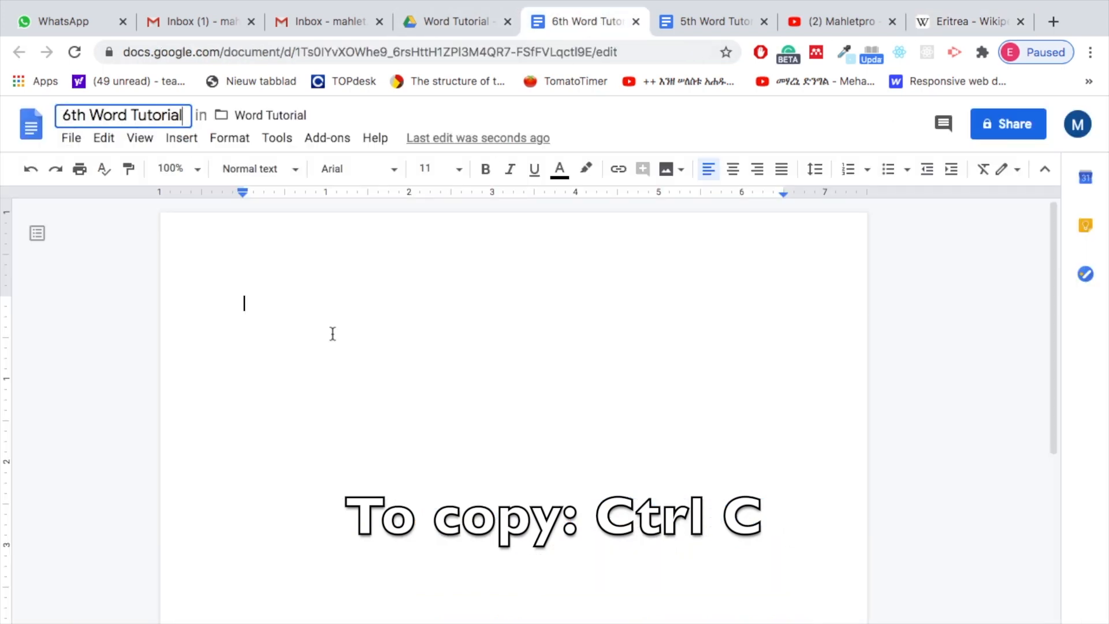
{"action": "key", "text": "ctrl+v"}
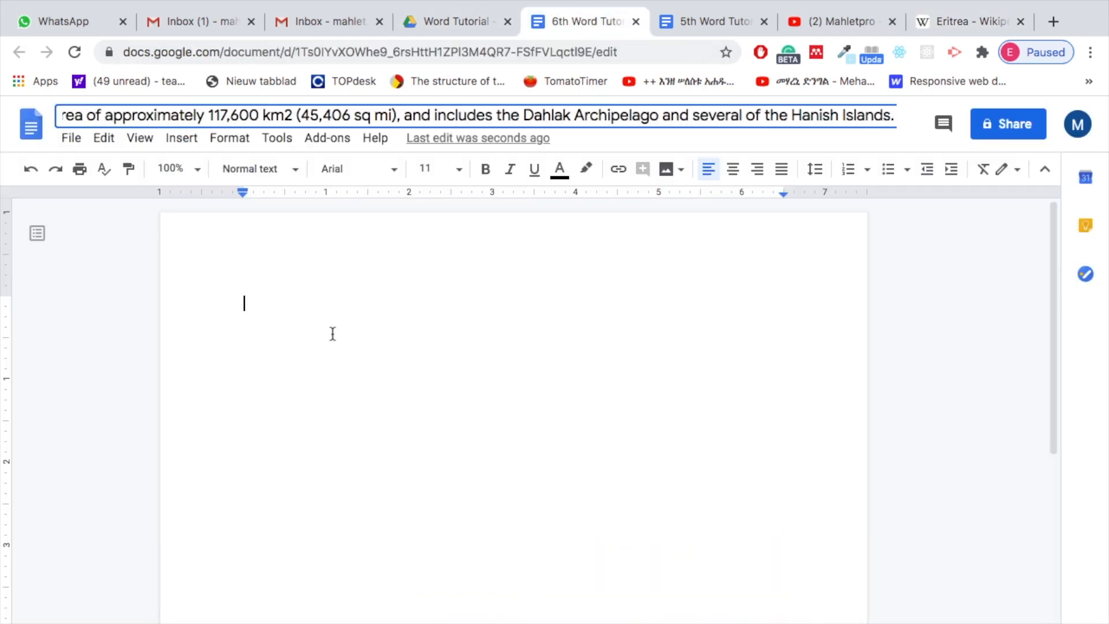
{"action": "key", "text": "ctrl+z"}
{"action": "left_click", "coordinate": [324, 327]}
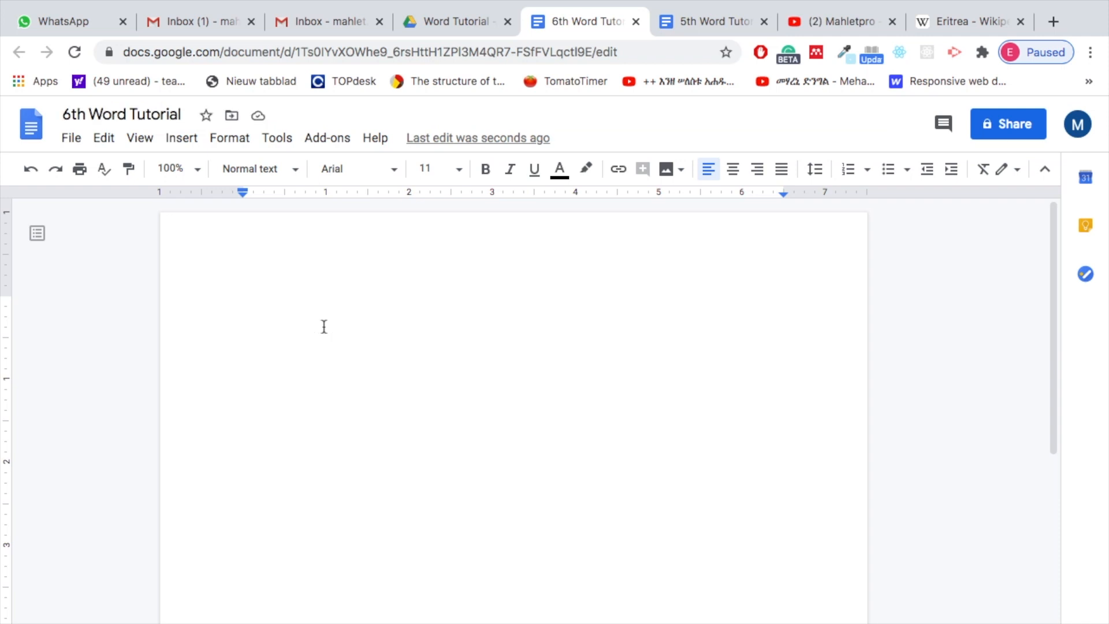
{"action": "type", "text": "Eritrea (/ˌɛrɪˈtreɪə, ˌɛrɪˈtriːə/[19] (listen)),[20] officially the State of Eritrea, is a country in Eastern Africa, with its capital at Asmara. It is bordered by Sudan in the west, Ethiopia in the south, and Djibouti in the southeast. The northeastern and eastern parts of Eritrea have an extensive coastline along the Red Sea. The nation has a total area of approximately 117,600 km2 (45,406 sq mi), and includes the Dahlak Archipelago and several of the Hanish Islands."}
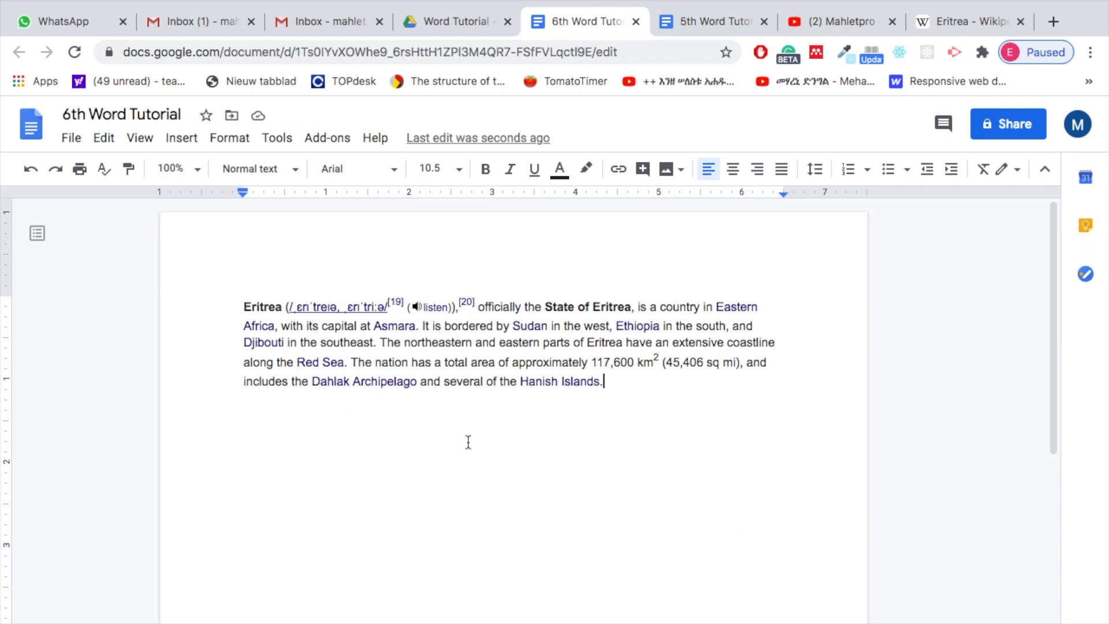
Set the text colour of the whole pasted Eritrea paragraph to black.
{"action": "left_click", "coordinate": [631, 416]}
{"action": "left_click_drag", "start_coordinate": [639, 396], "coordinate": [246, 302]}
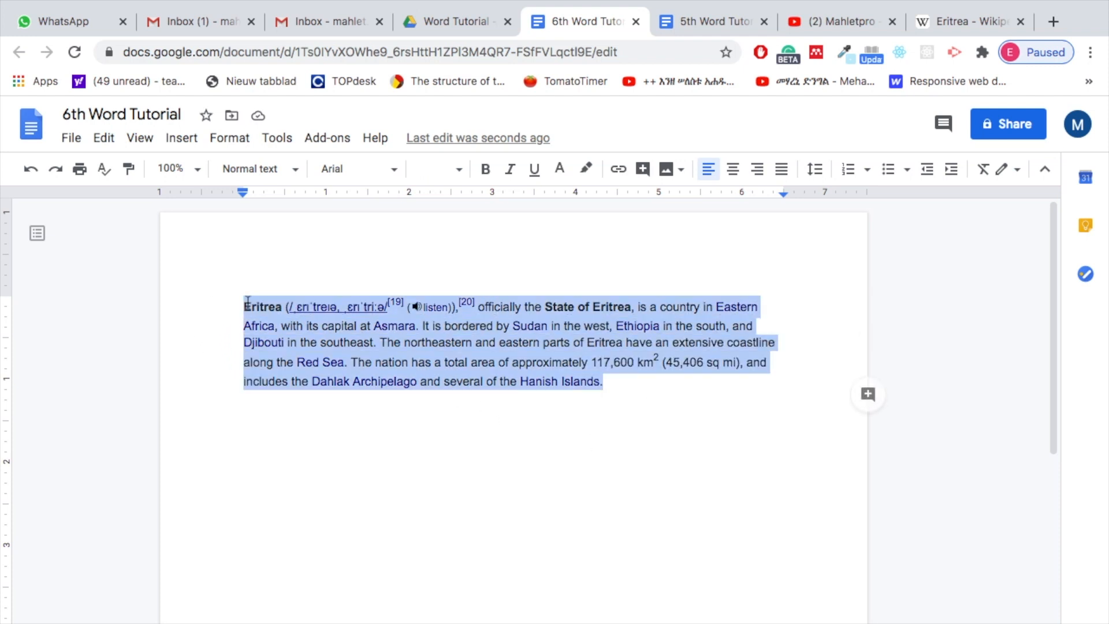
{"action": "left_click", "coordinate": [557, 171]}
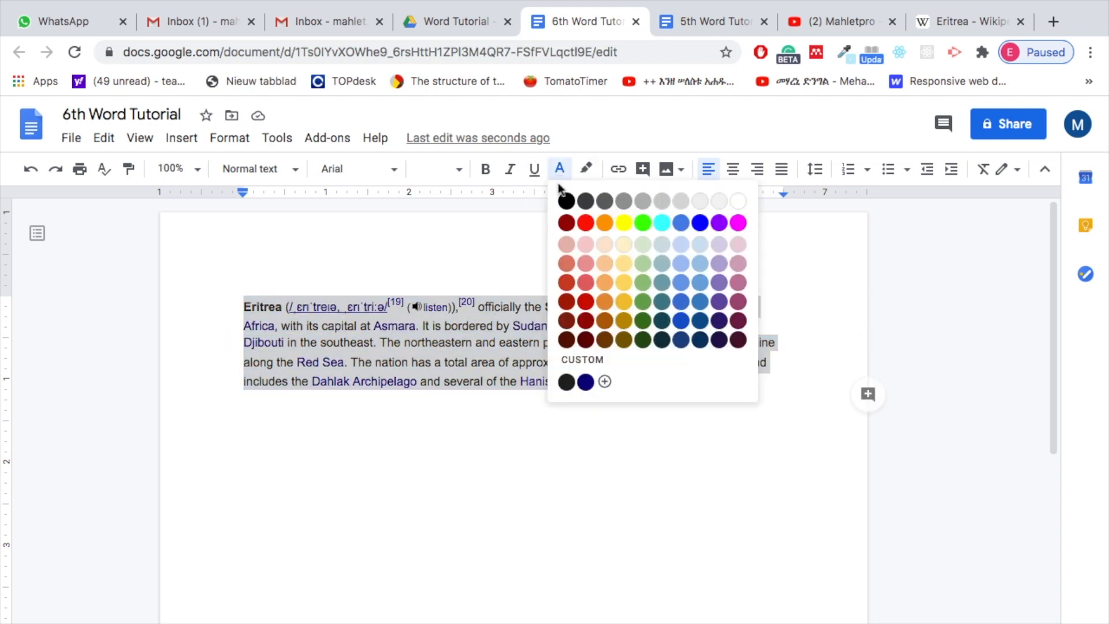
{"action": "left_click", "coordinate": [568, 200]}
{"action": "left_click", "coordinate": [514, 343]}
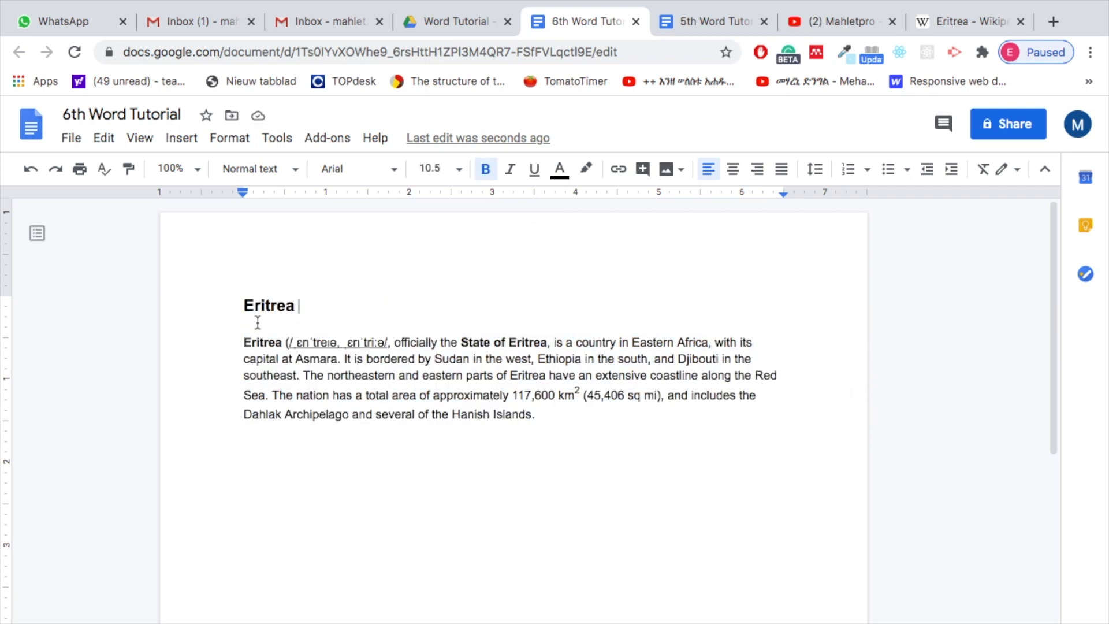
Add the line "This is Mahletpro Youtube Channel" below the Eritrea paragraph.
{"action": "left_click", "coordinate": [564, 424]}
{"action": "left_click", "coordinate": [72, 138]}
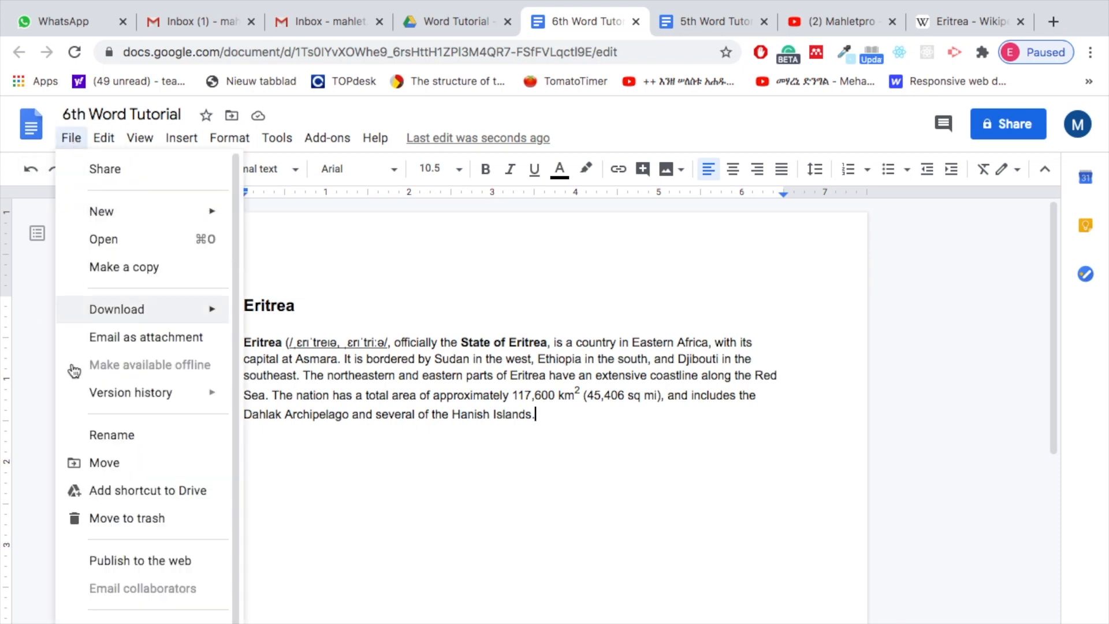
{"action": "left_click", "coordinate": [396, 476]}
{"action": "left_click", "coordinate": [255, 458]}
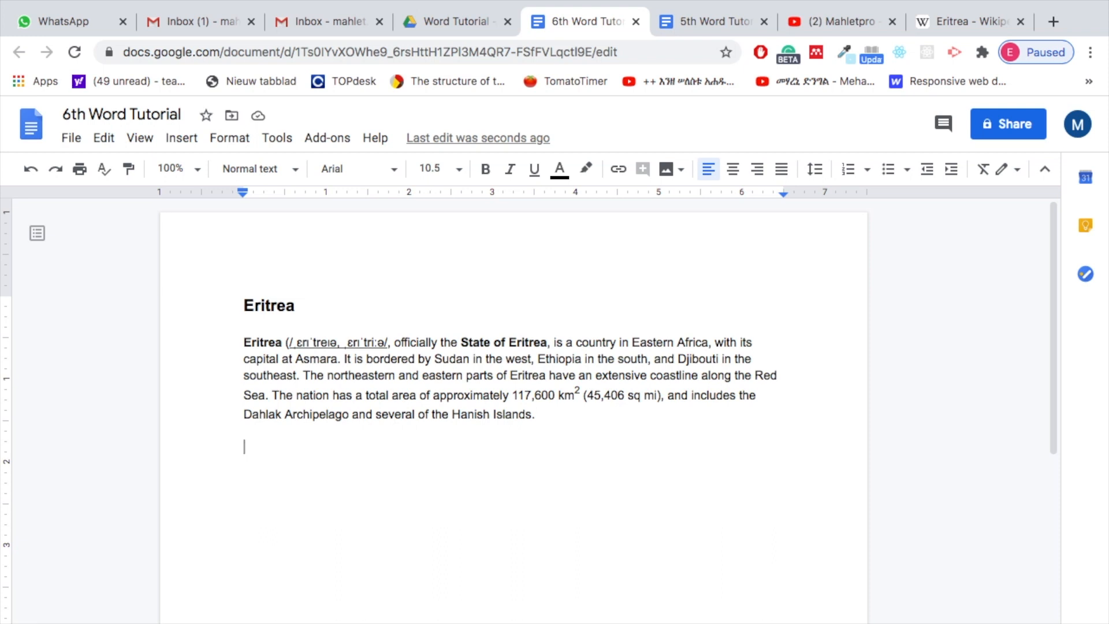
{"action": "type", "text": "This is Mahlet"}
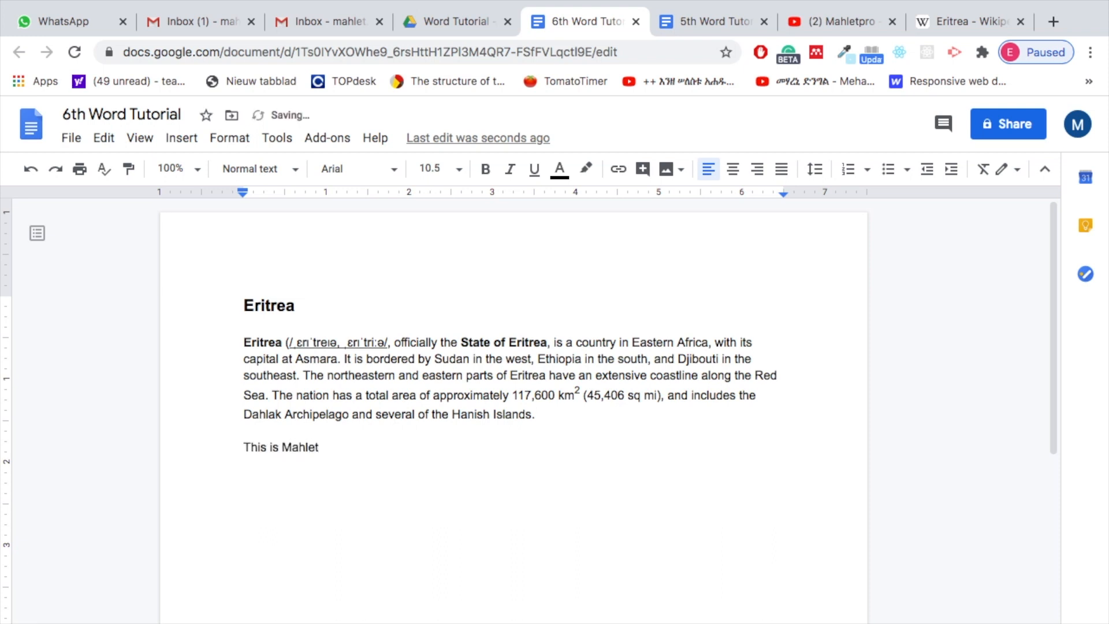
{"action": "type", "text": "pro Youtube Channel"}
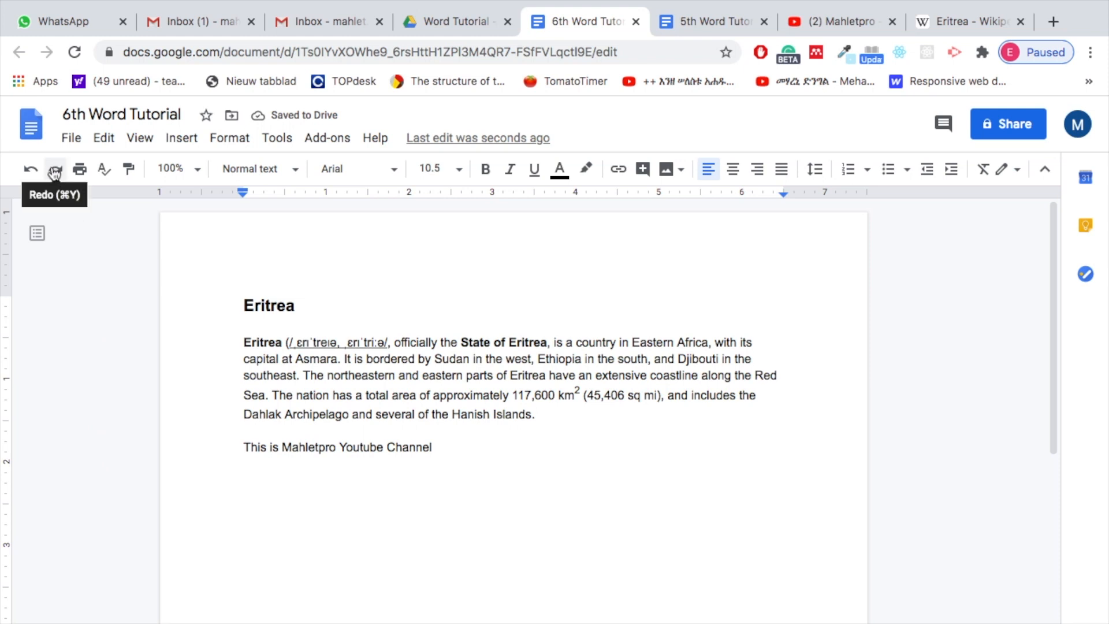
Set the font size of the line "This is Mahletpro Youtube Channel" to 18.
{"action": "left_click_drag", "start_coordinate": [451, 448], "coordinate": [243, 451]}
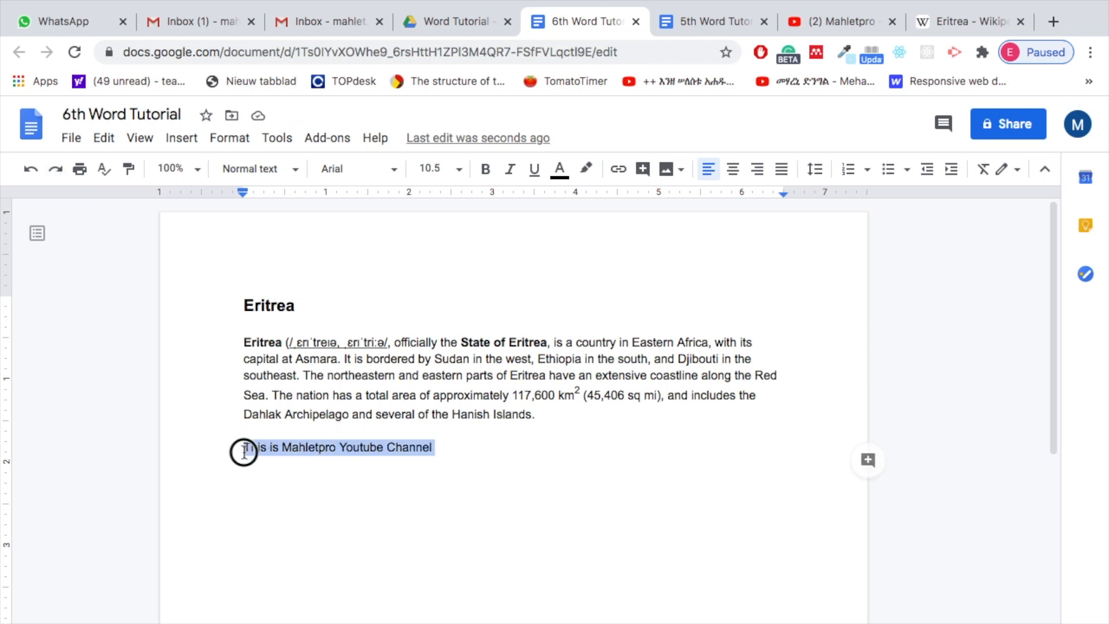
{"action": "left_click", "coordinate": [459, 169]}
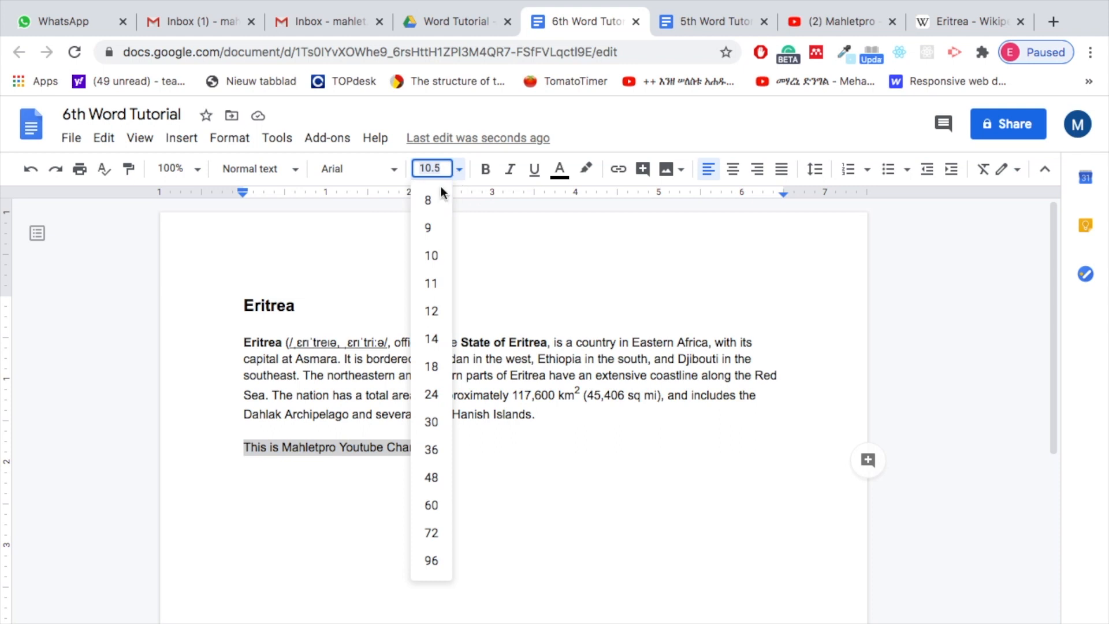
{"action": "left_click", "coordinate": [442, 365]}
{"action": "left_click", "coordinate": [367, 457]}
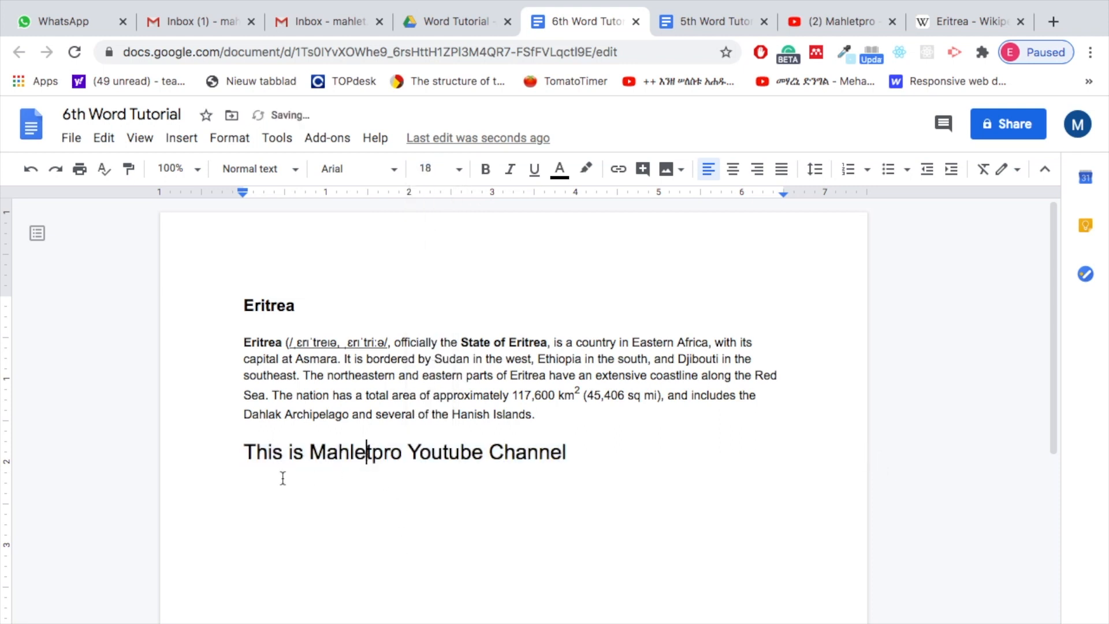
{"action": "left_click", "coordinate": [577, 452]}
Undo the font size change and part of the typing in the YouTube channel line, and redo both.
{"action": "left_click", "coordinate": [30, 169]}
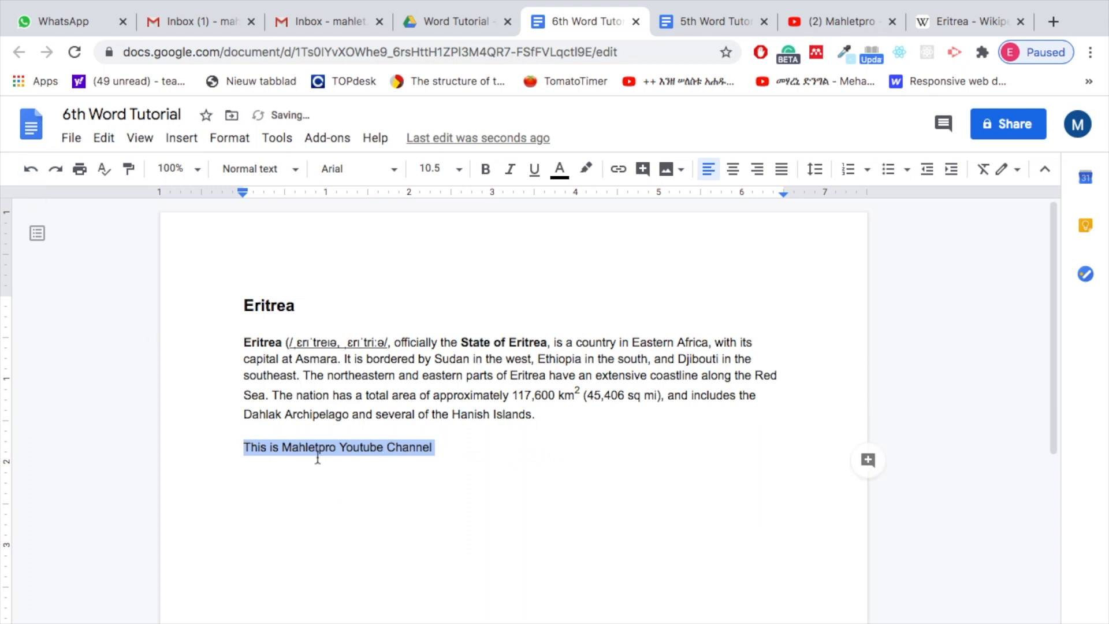
{"action": "left_click", "coordinate": [35, 172]}
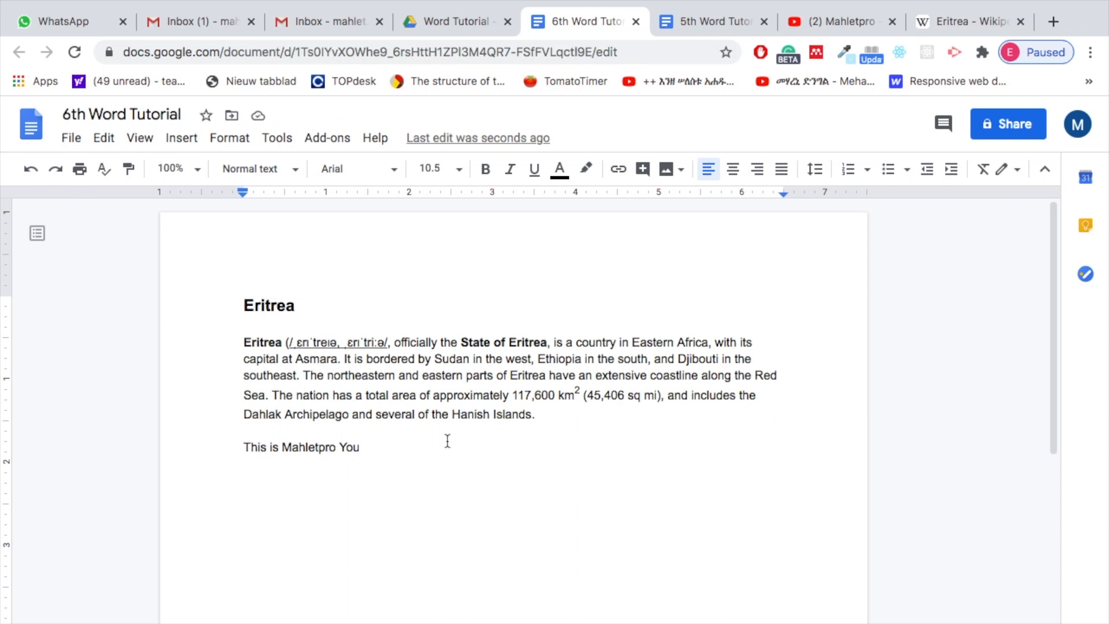
{"action": "left_click", "coordinate": [57, 169]}
{"action": "left_click", "coordinate": [56, 169]}
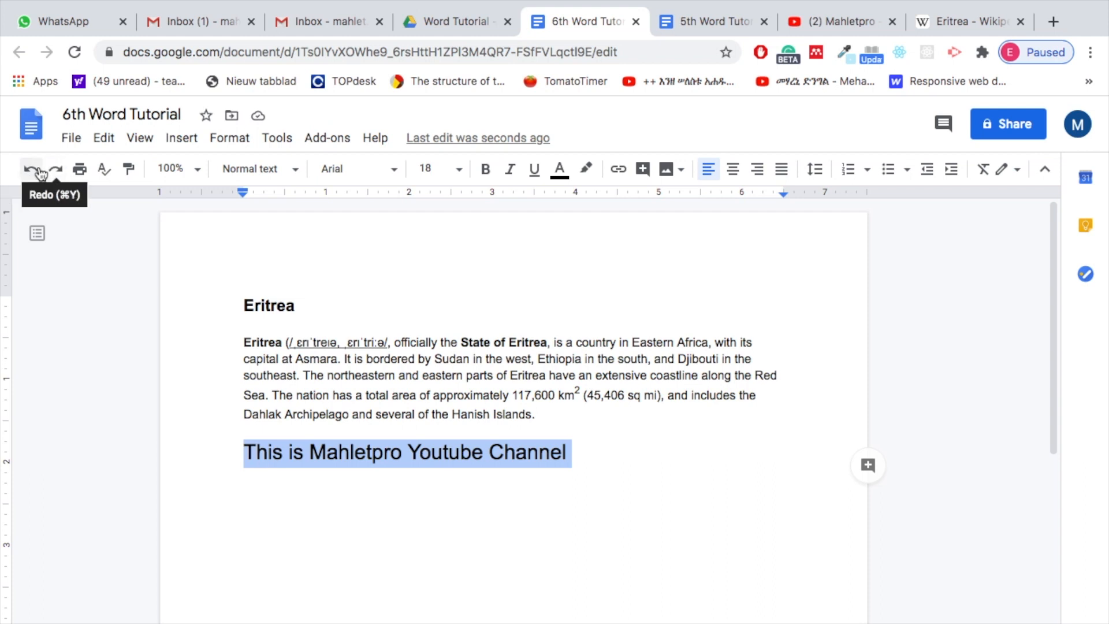
{"action": "left_click", "coordinate": [503, 465]}
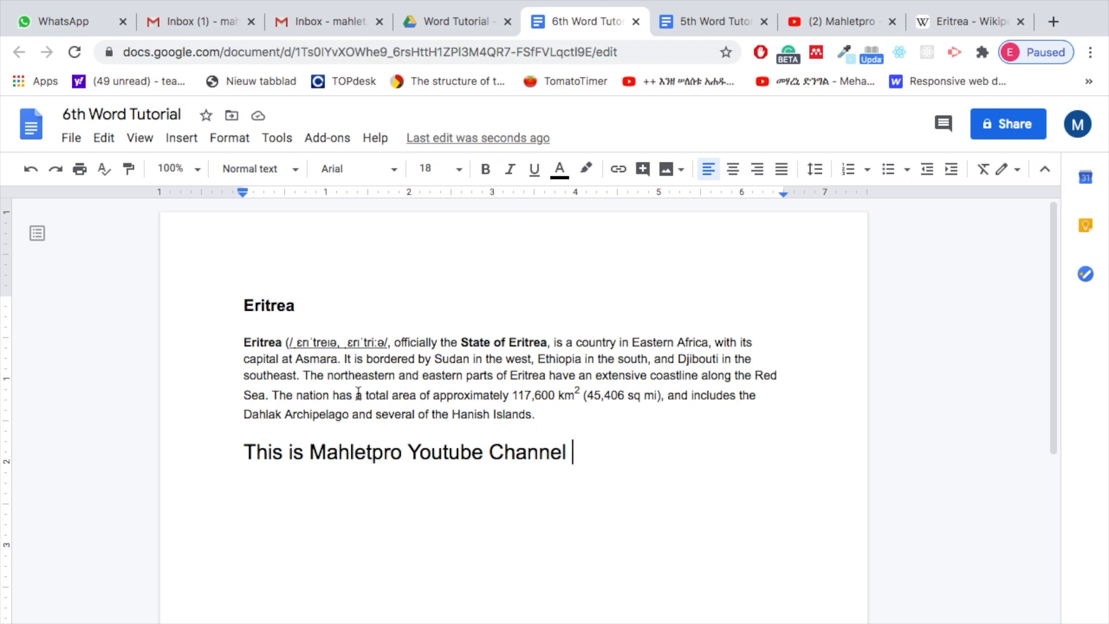
Open the print preview of the document and view the available print destinations.
{"action": "left_click", "coordinate": [80, 170]}
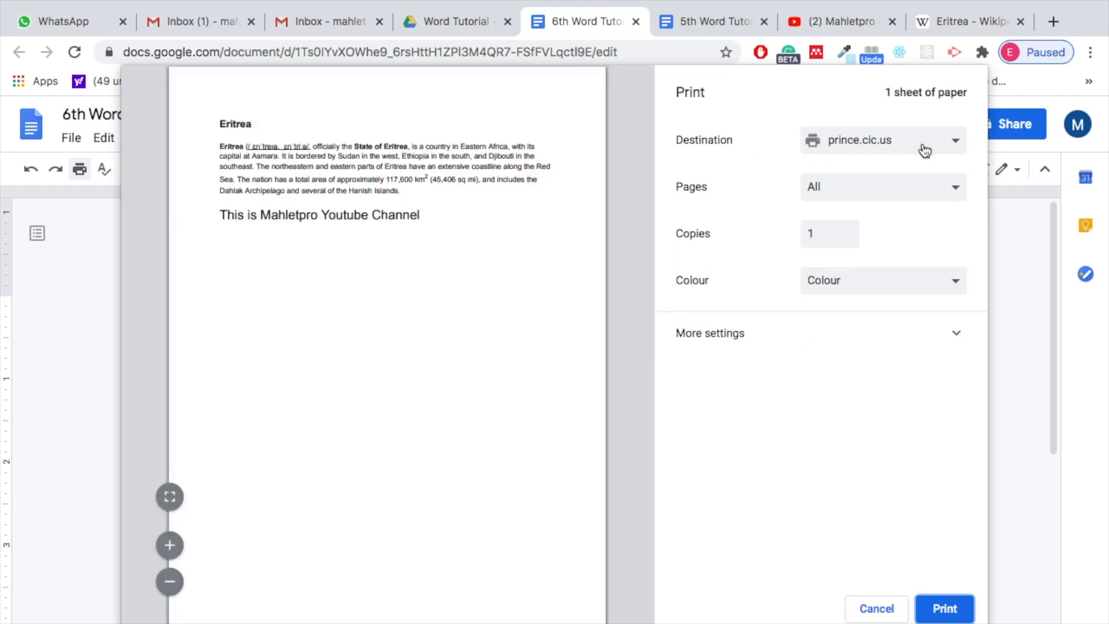
{"action": "left_click", "coordinate": [953, 147]}
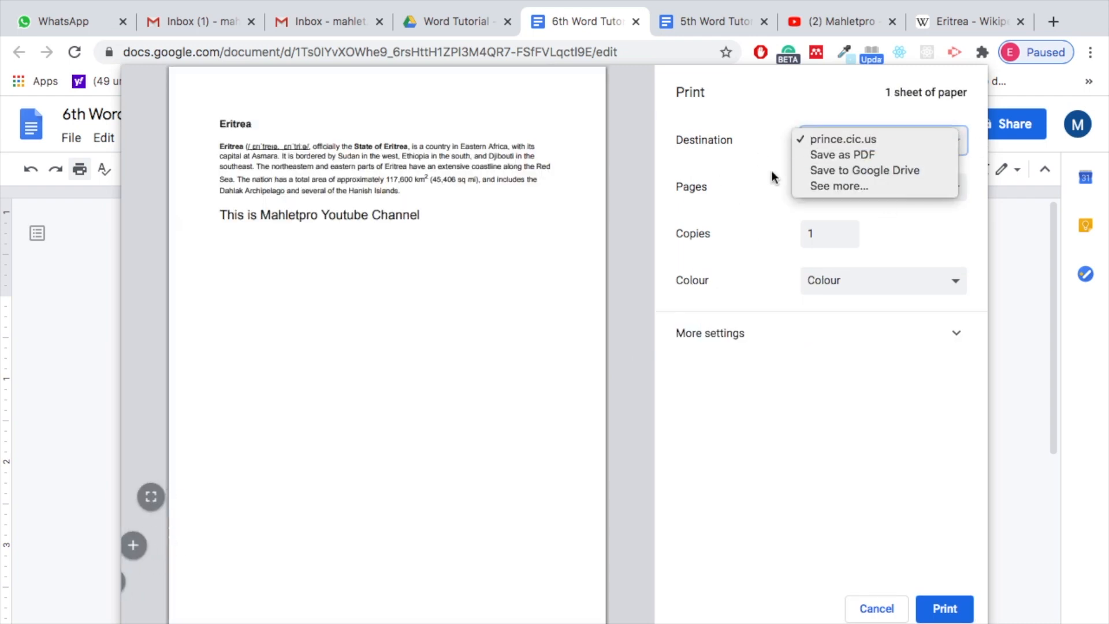
{"action": "left_click", "coordinate": [766, 151]}
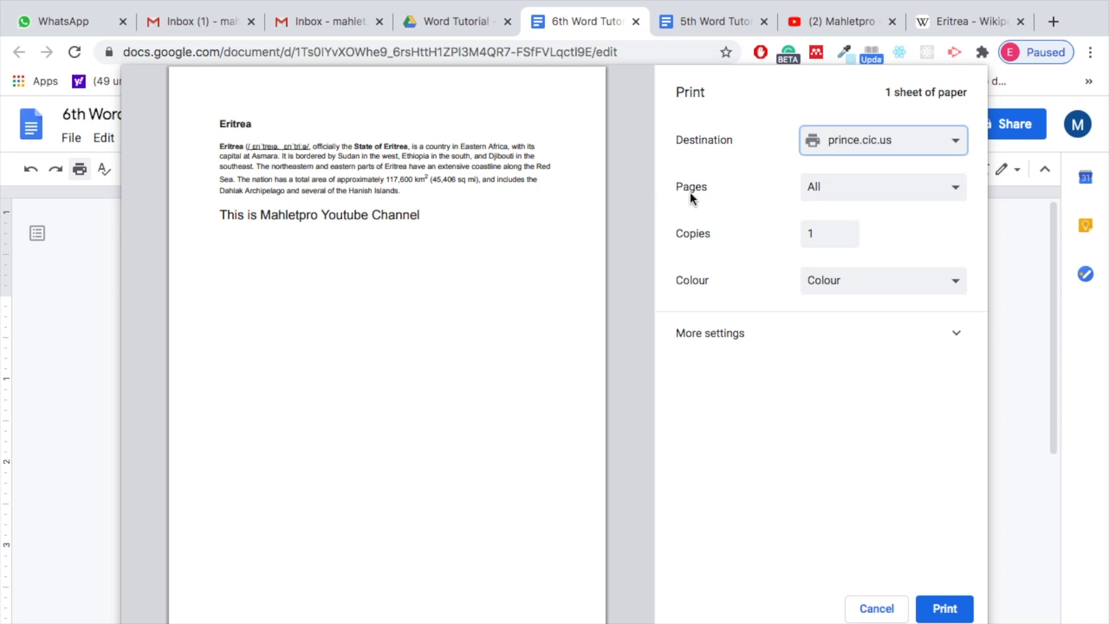
Set the pages to print to the customised range 10-15.
{"action": "left_click", "coordinate": [860, 193]}
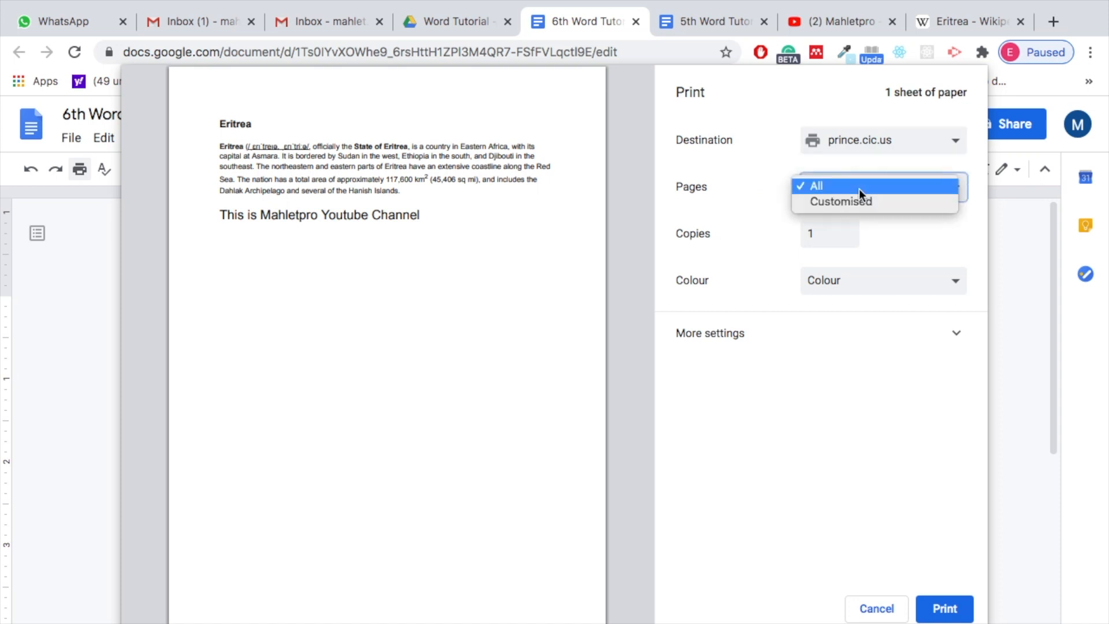
{"action": "left_click", "coordinate": [857, 203]}
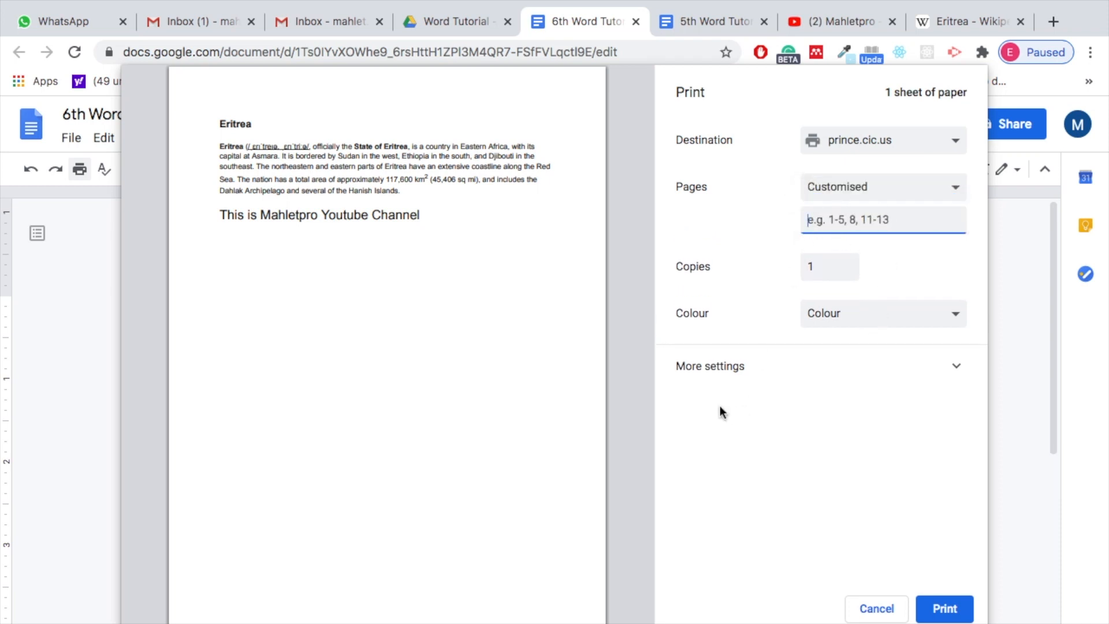
{"action": "type", "text": "10-15"}
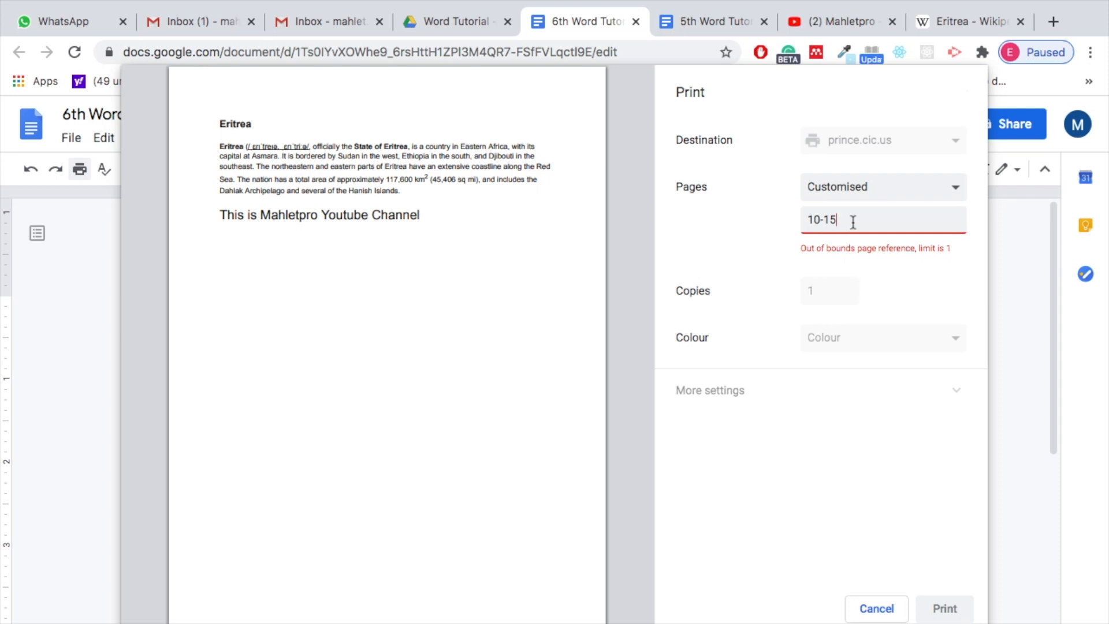
Clear the customised page range and set the pages to print back to All.
{"action": "left_click", "coordinate": [863, 191]}
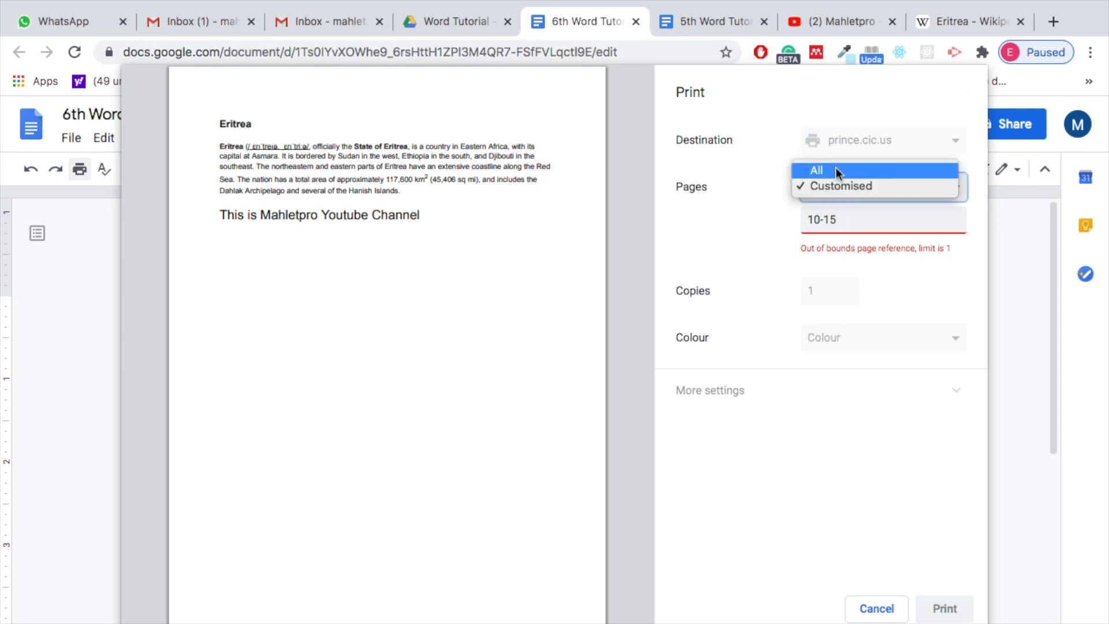
{"action": "left_click", "coordinate": [835, 186]}
{"action": "left_click_drag", "start_coordinate": [851, 219], "coordinate": [810, 218]}
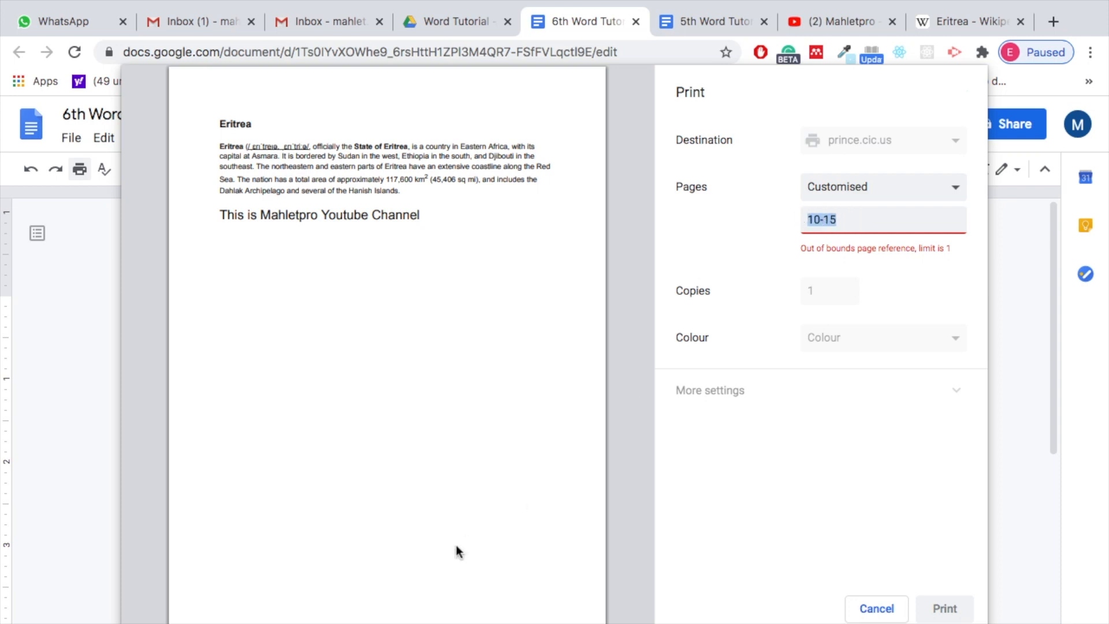
{"action": "key", "text": "BackSpace"}
{"action": "left_click", "coordinate": [876, 178]}
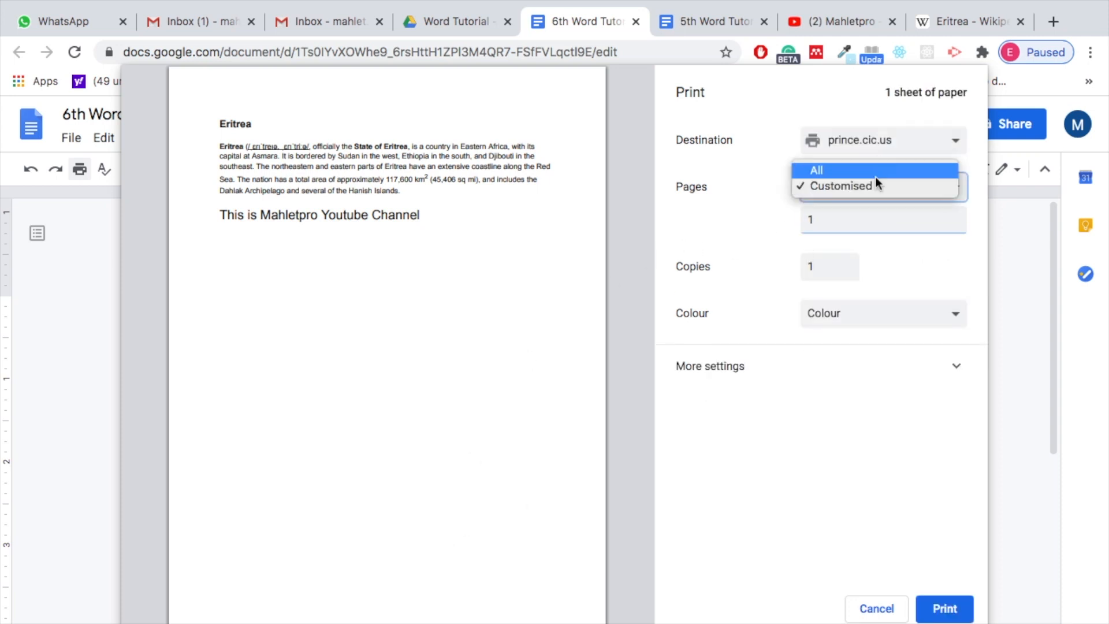
{"action": "left_click", "coordinate": [874, 165]}
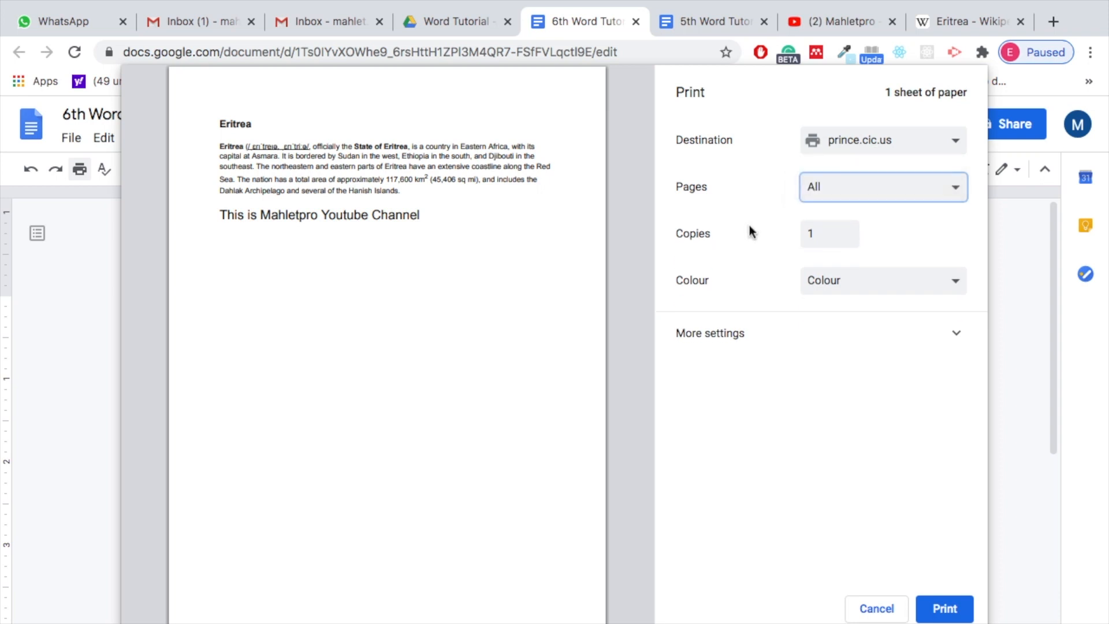
Set the number of print copies to 4 and restore it to 1.
{"action": "left_click", "coordinate": [829, 237]}
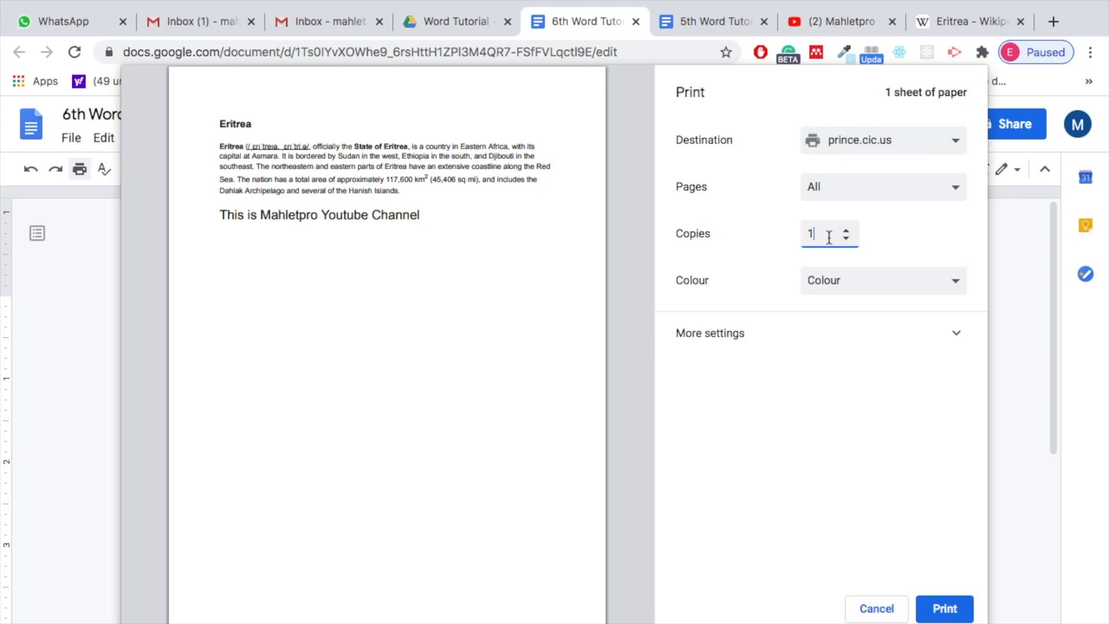
{"action": "key", "text": "BackSpace"}
{"action": "type", "text": "4"}
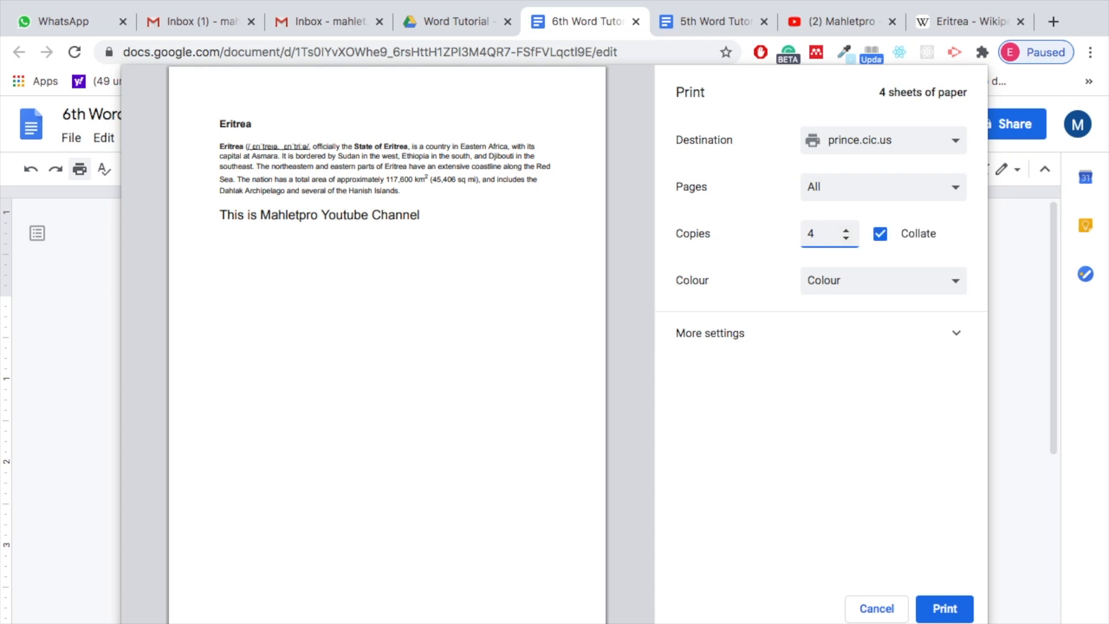
{"action": "key", "text": "BackSpace"}
{"action": "type", "text": "1"}
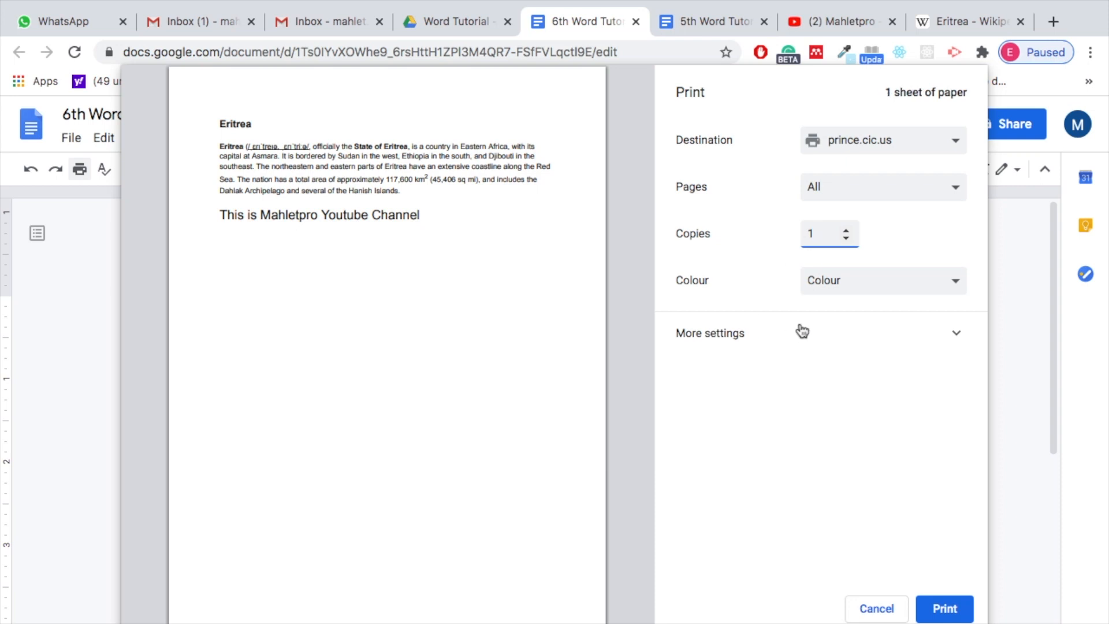
View the colour options available for the print job.
{"action": "left_click", "coordinate": [877, 285]}
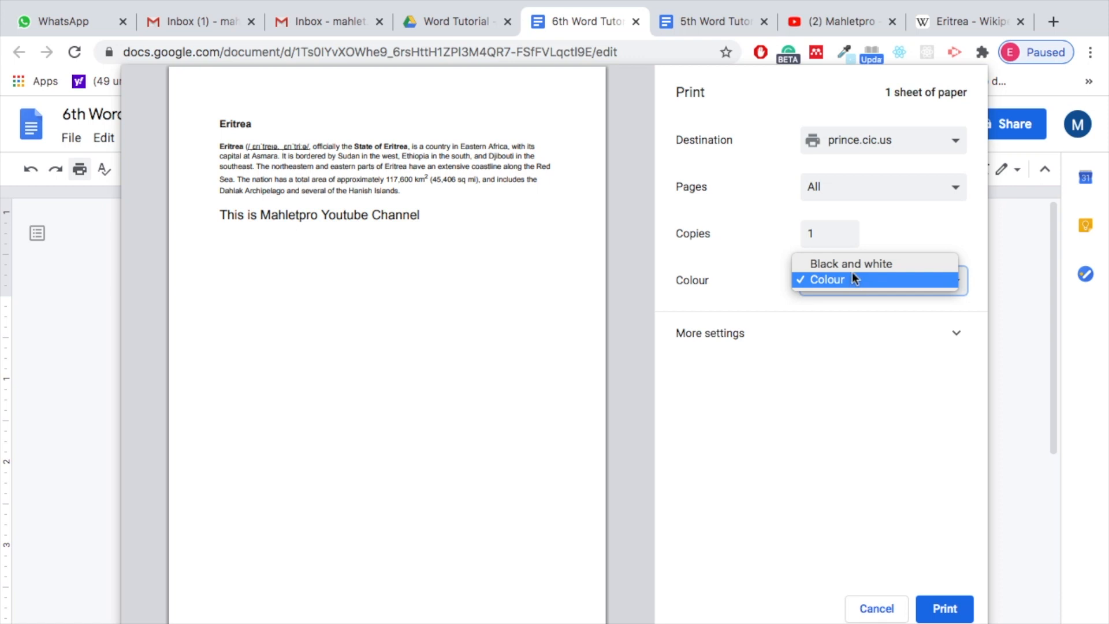
{"action": "left_click", "coordinate": [837, 361]}
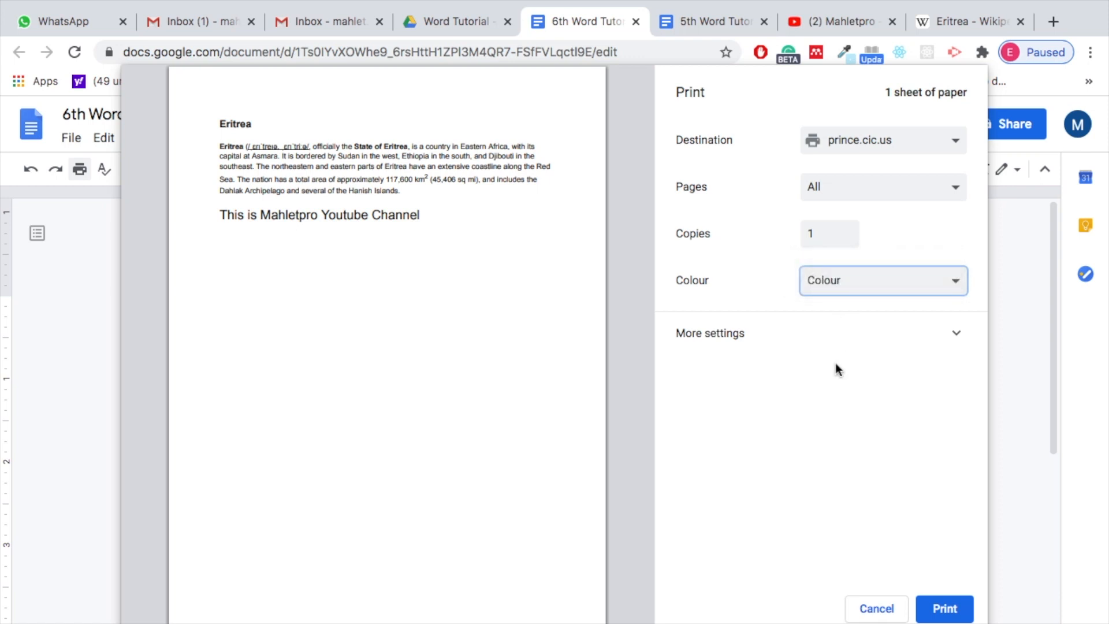
{"action": "left_click", "coordinate": [850, 285]}
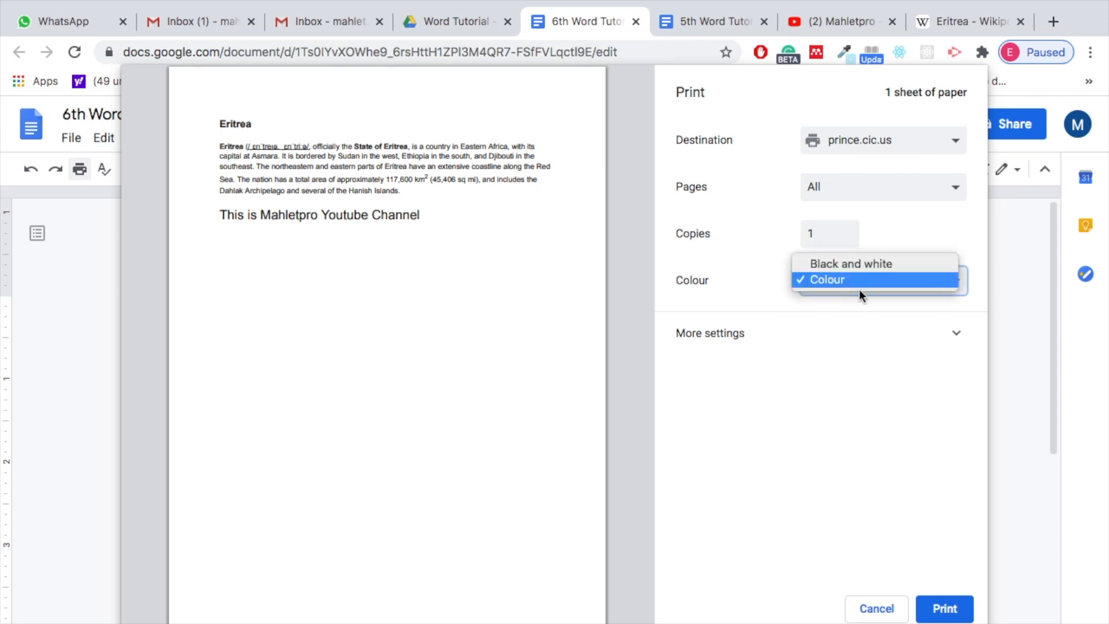
{"action": "left_click", "coordinate": [737, 427]}
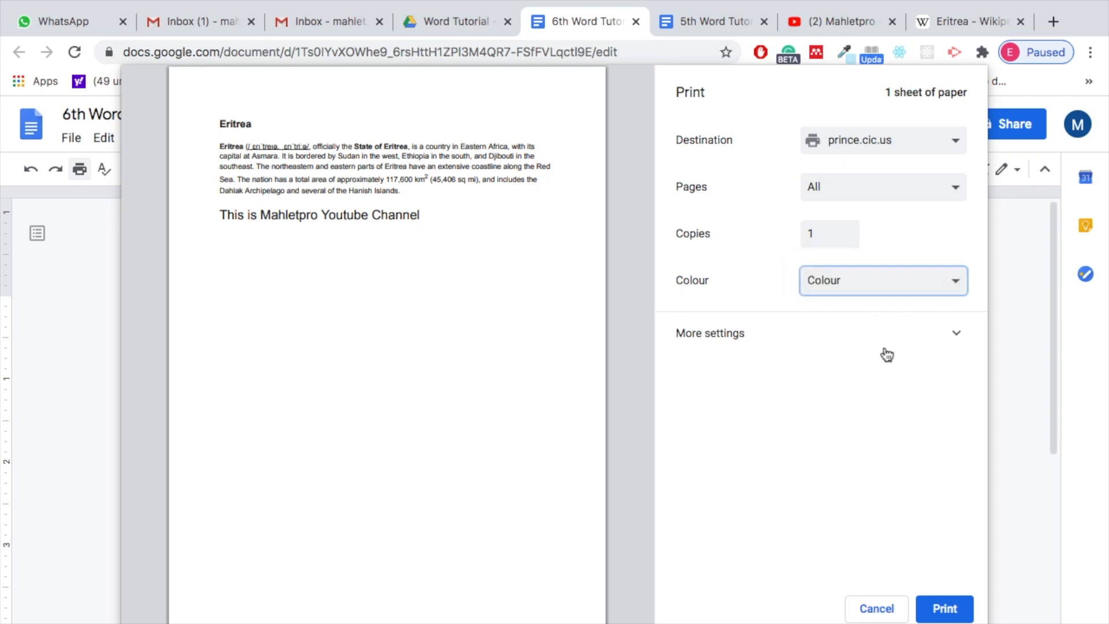
Expand the additional print settings and view the available paper sizes.
{"action": "left_click", "coordinate": [714, 337]}
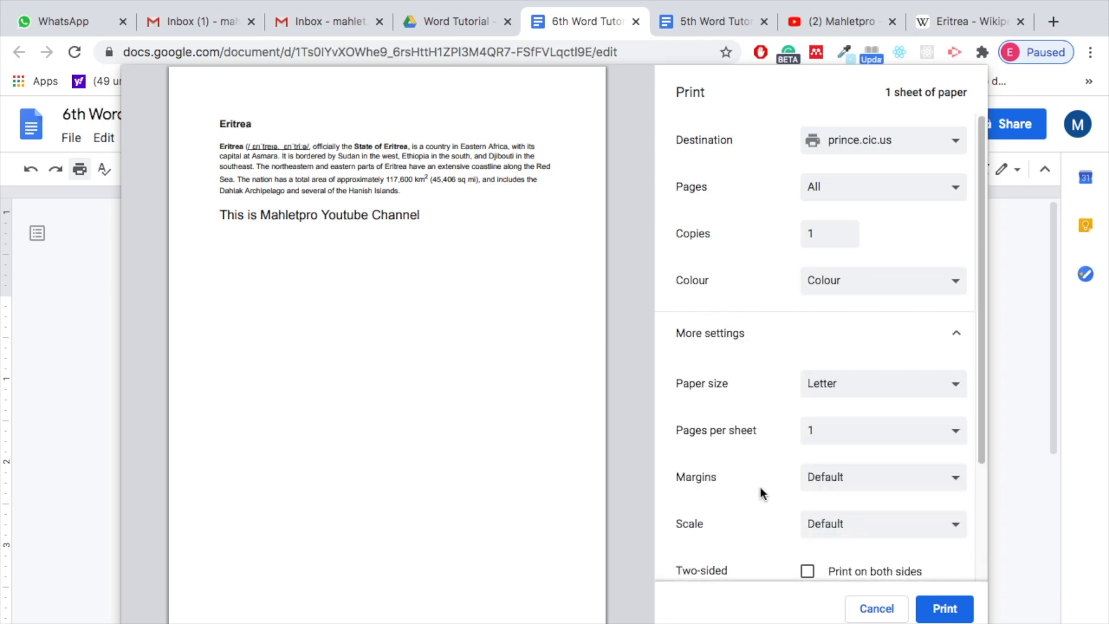
{"action": "scroll", "coordinate": [766, 490], "scroll_direction": "down", "scroll_amount": 2}
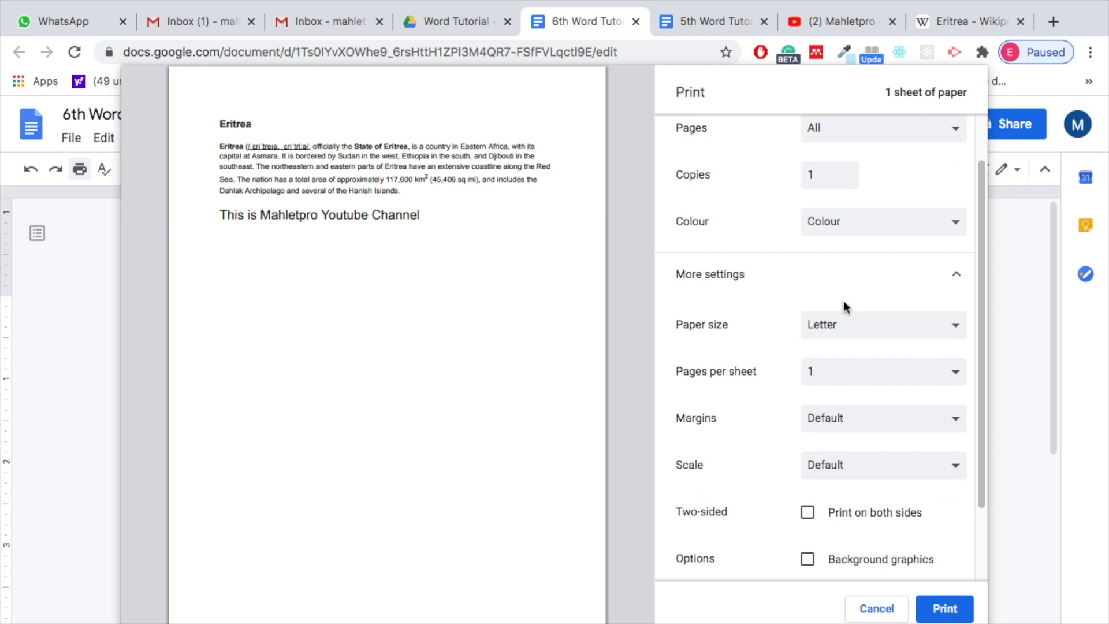
{"action": "left_click", "coordinate": [864, 324]}
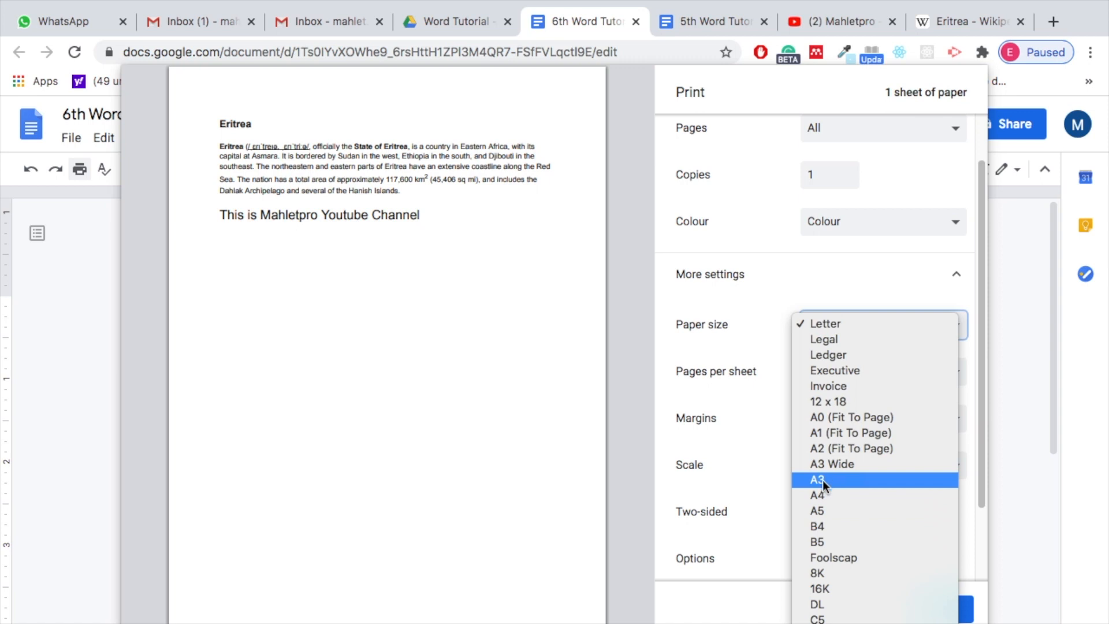
{"action": "left_click", "coordinate": [777, 295]}
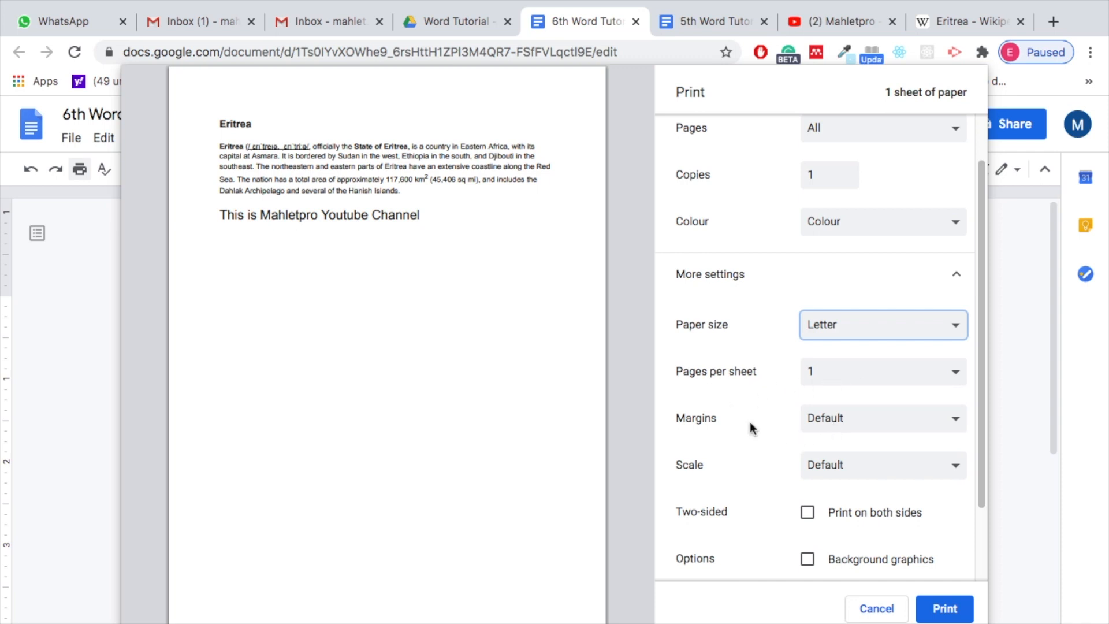
Switch printing on both sides on and off again, and cancel the print job.
{"action": "scroll", "coordinate": [781, 462], "scroll_direction": "down", "scroll_amount": 3}
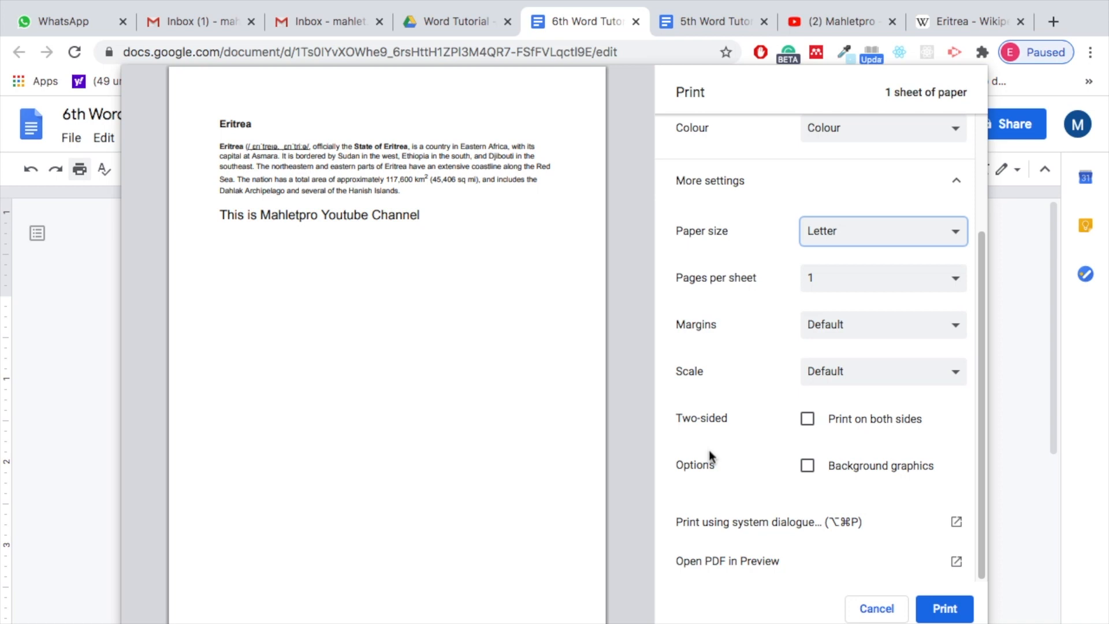
{"action": "left_click", "coordinate": [807, 419]}
{"action": "left_click", "coordinate": [810, 422]}
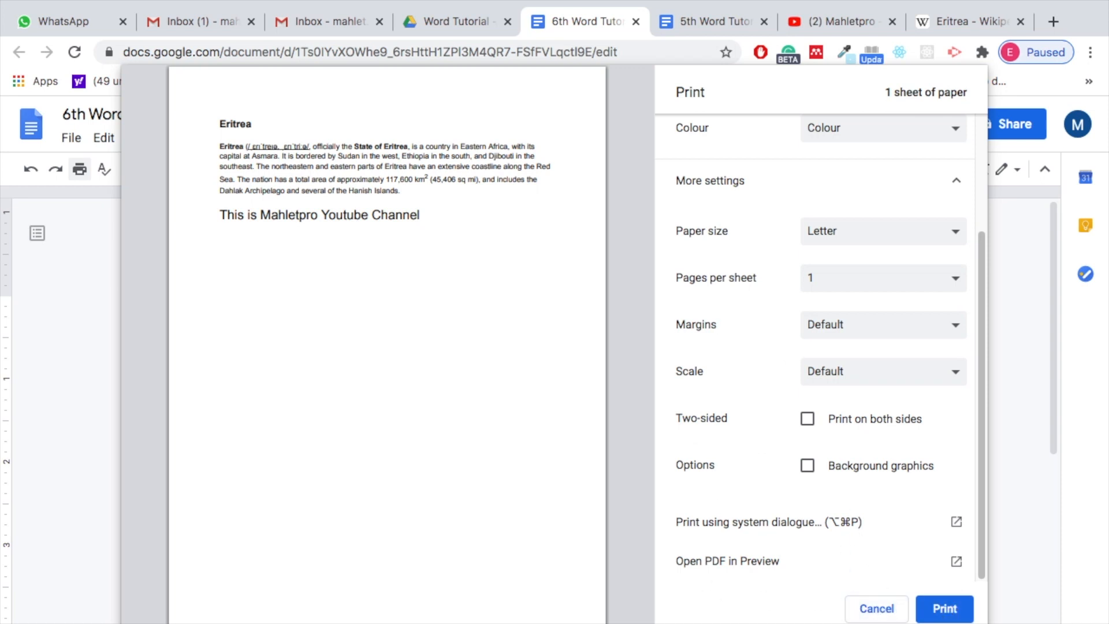
{"action": "left_click", "coordinate": [874, 608]}
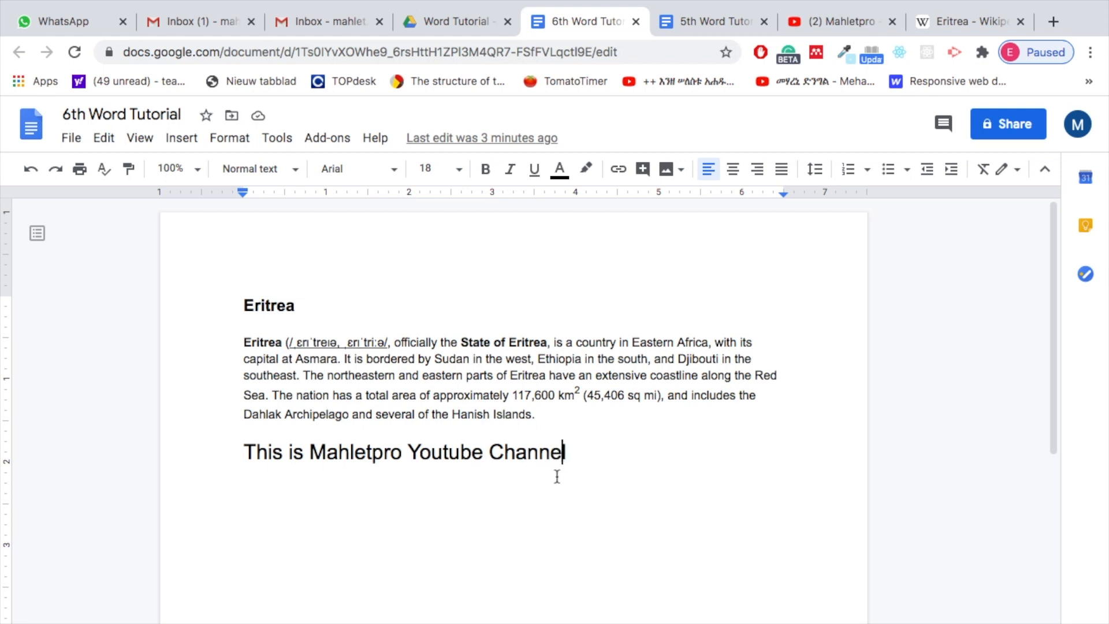
Misspell "Channel" as "Channal" in the YouTube channel line and correct it with the spelling and grammar check.
{"action": "key", "text": "BackSpace"}
{"action": "key", "text": "BackSpace"}
{"action": "type", "text": "a"}
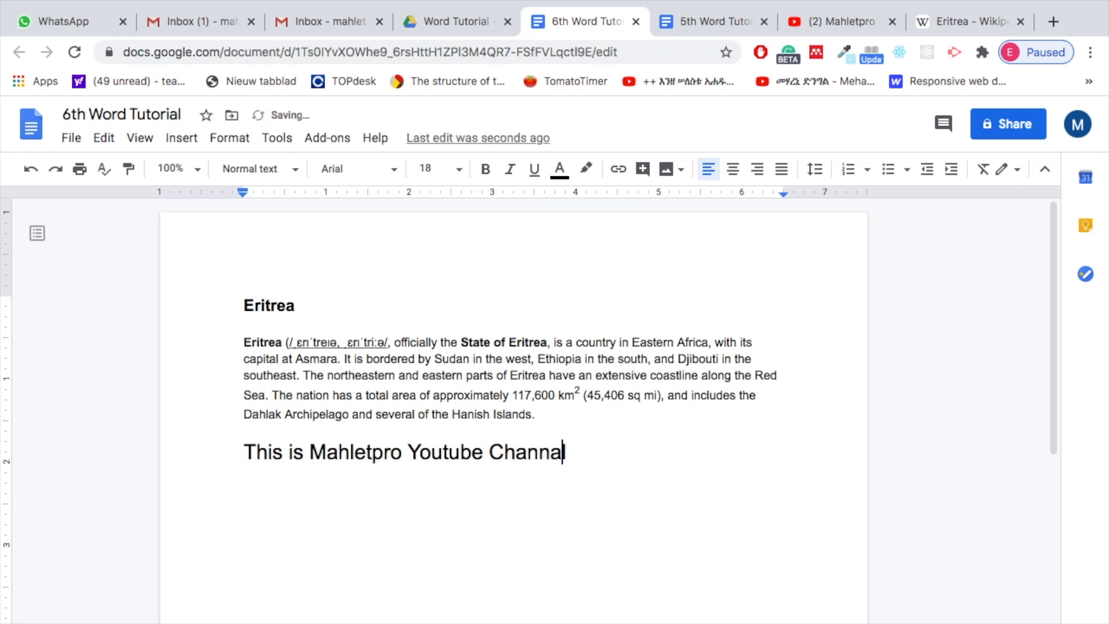
{"action": "type", "text": "l"}
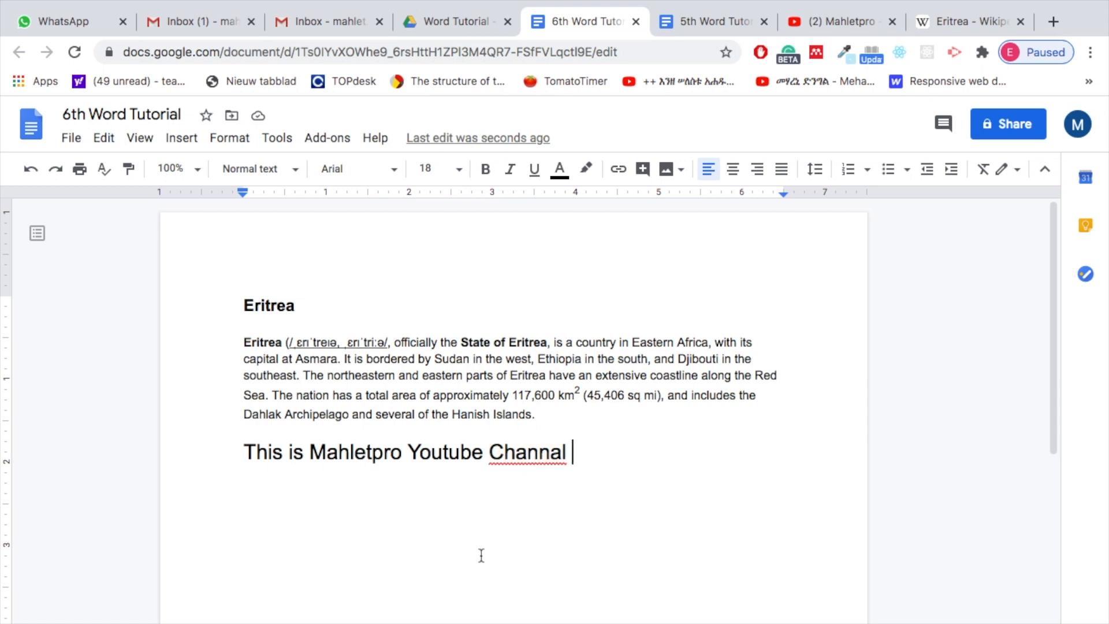
{"action": "left_click", "coordinate": [105, 169]}
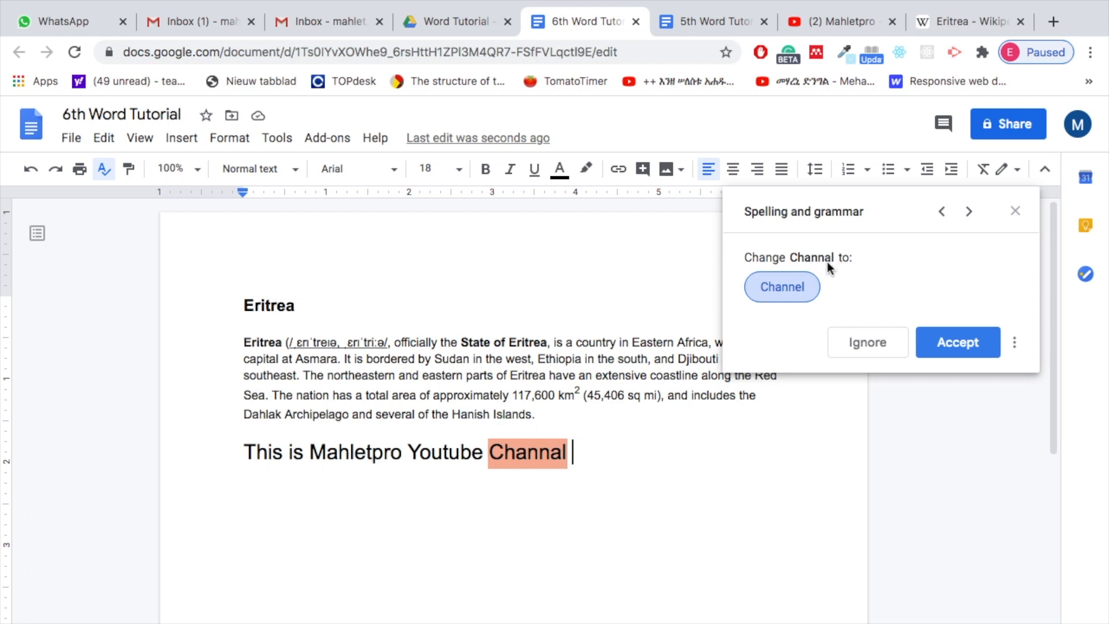
{"action": "left_click", "coordinate": [958, 347]}
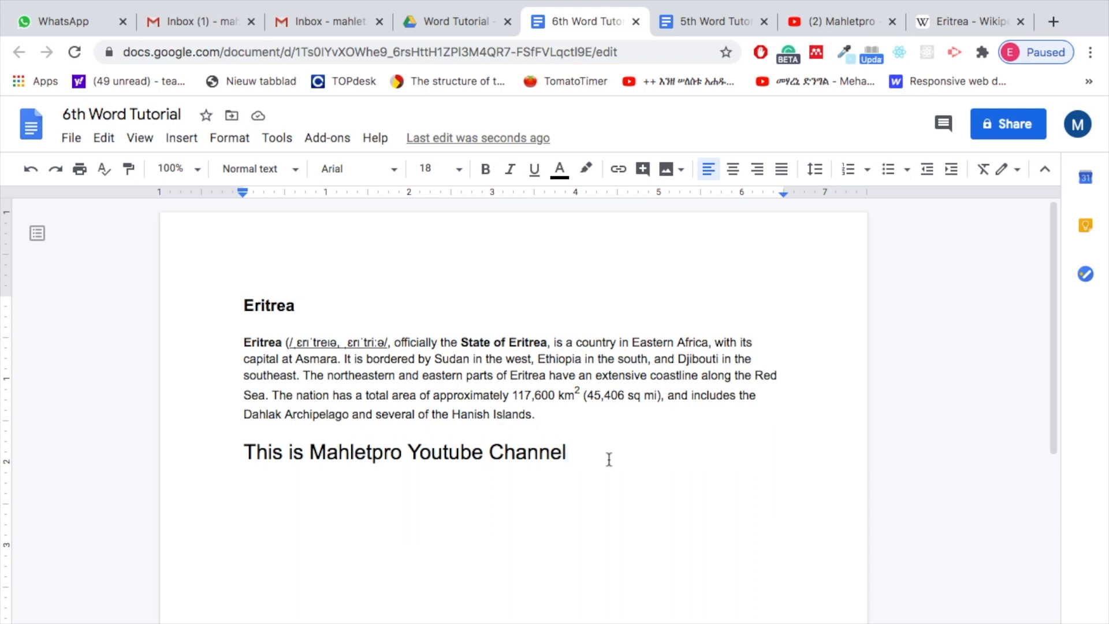
Change "Channel" to "Channl" in the YouTube channel line and continue it with ", this is out 6th cless.".
{"action": "key", "text": "BackSpace"}
{"action": "key", "text": "BackSpace"}
{"action": "type", "text": "l"}
{"action": "key", "text": "BackSpace"}
{"action": "type", "text": ", this is out"}
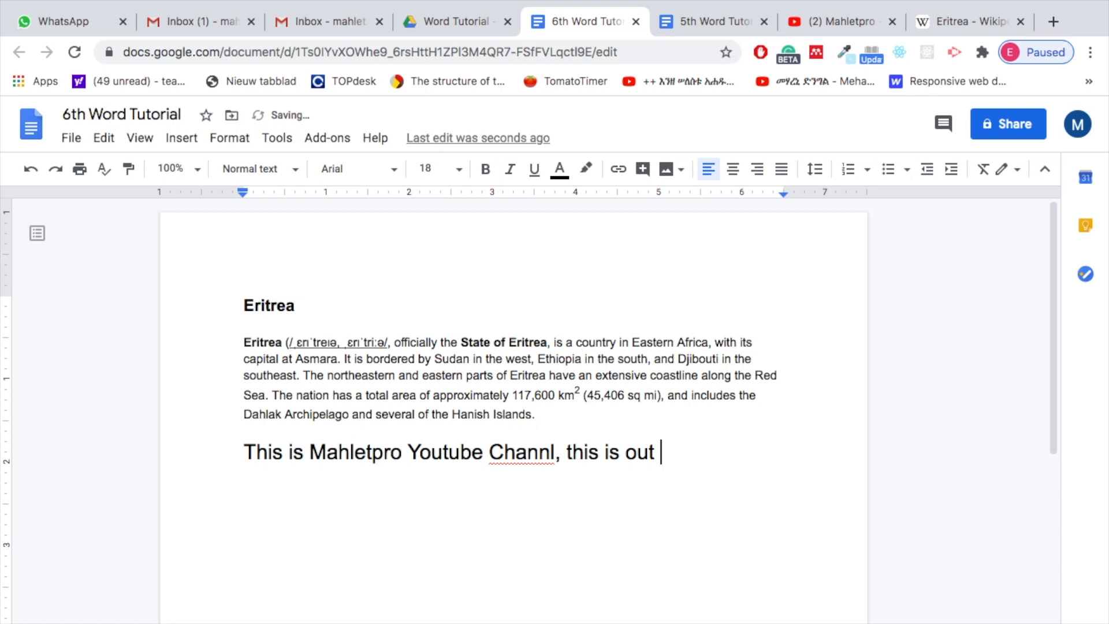
{"action": "type", "text": "6th cless"}
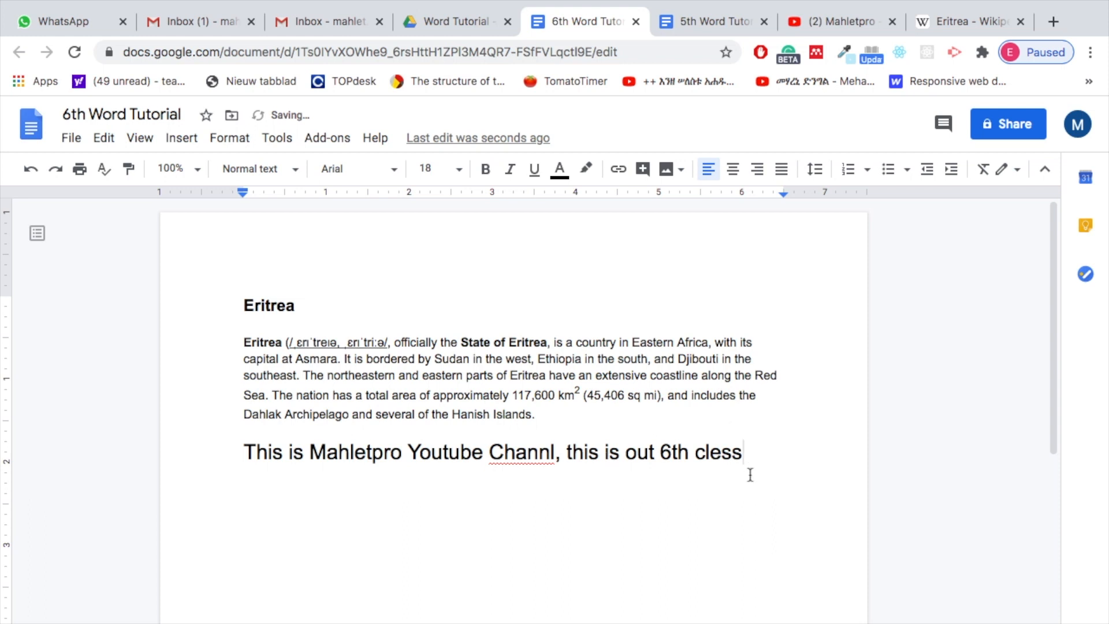
{"action": "type", "text": "."}
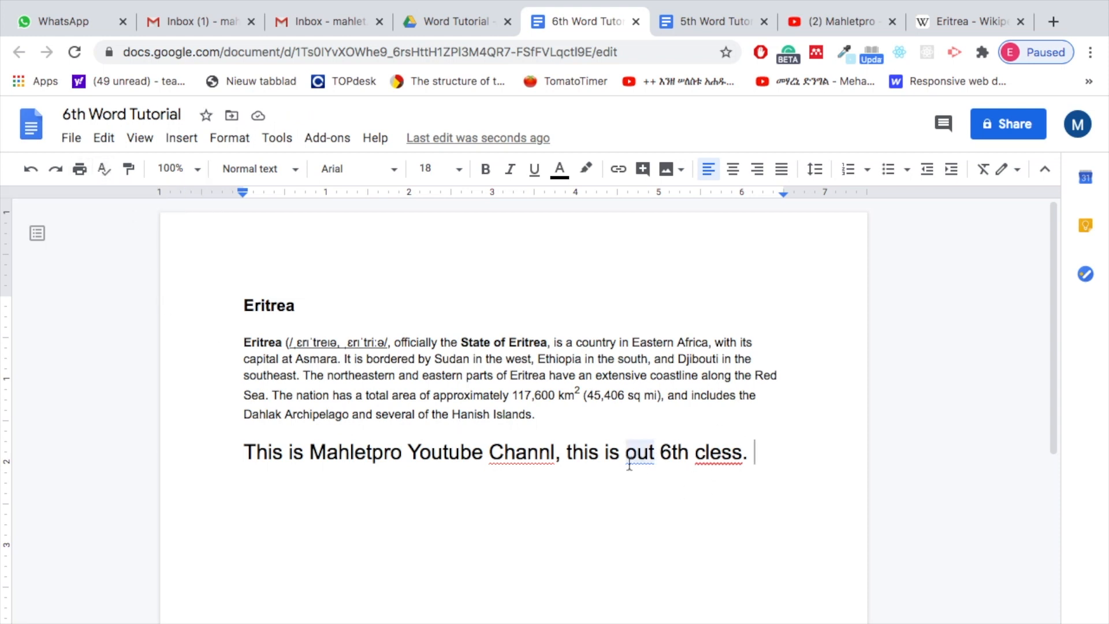
Run the spelling and grammar check and accept the corrections "Channel", "our" and "class" in the last line.
{"action": "left_click", "coordinate": [103, 172]}
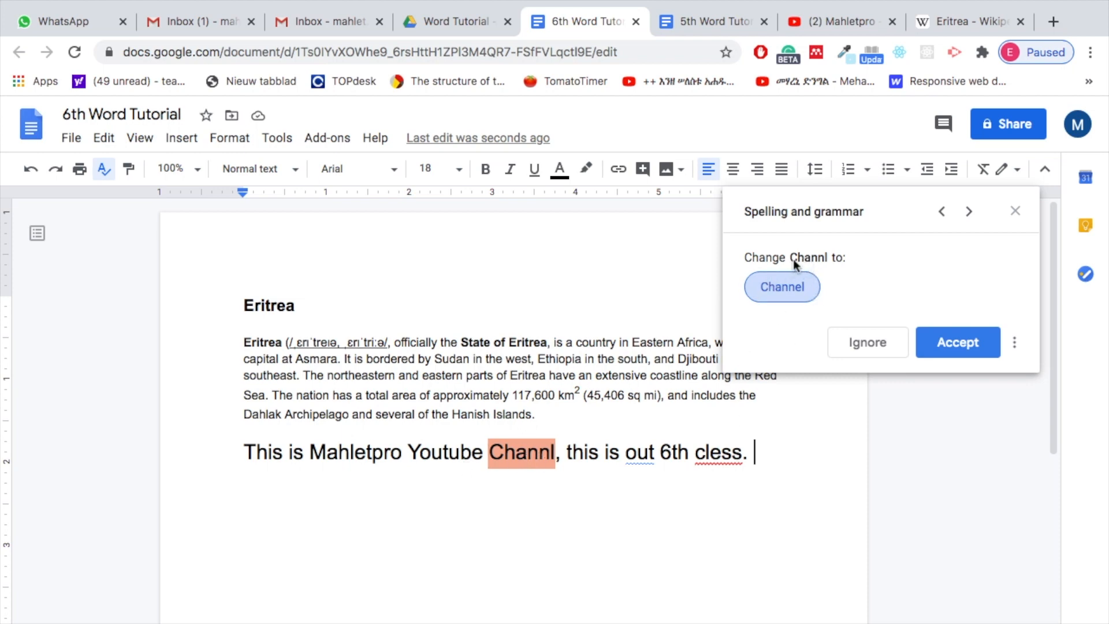
{"action": "left_click", "coordinate": [959, 345]}
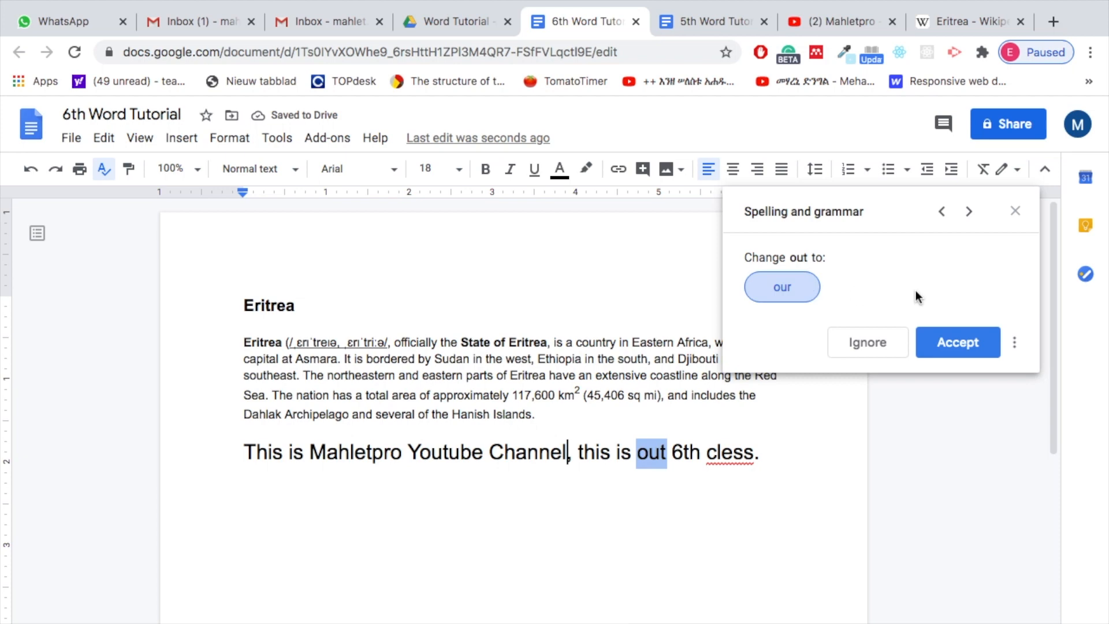
{"action": "left_click", "coordinate": [955, 343]}
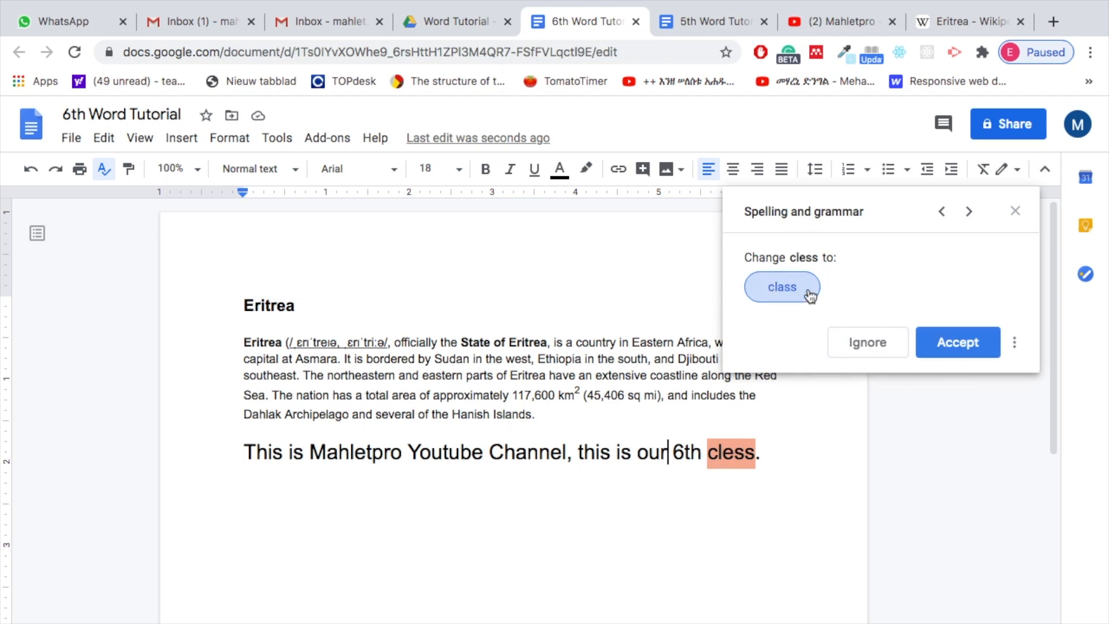
{"action": "left_click", "coordinate": [956, 340]}
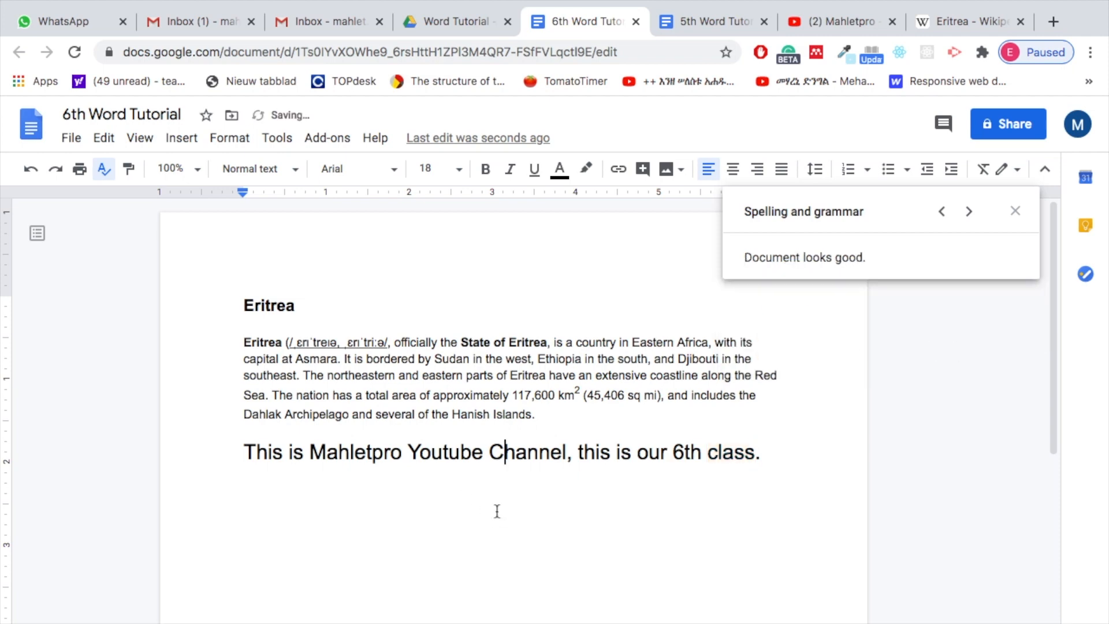
Close the spelling check and add the line "Ethnic groups" below the Eritrea paragraph.
{"action": "left_click", "coordinate": [1016, 211]}
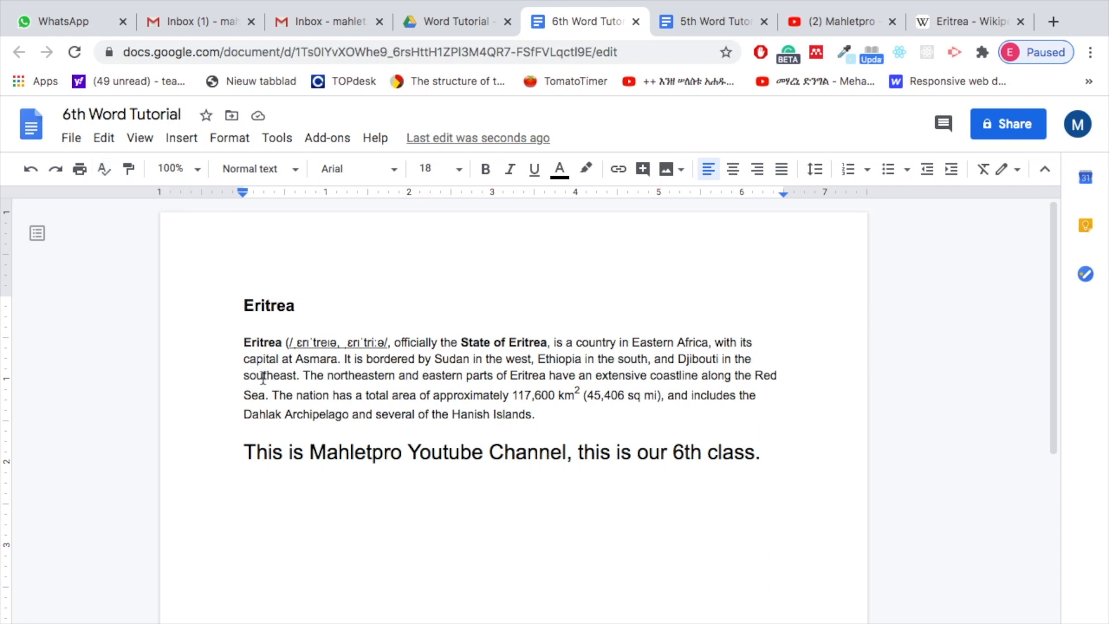
{"action": "left_click", "coordinate": [563, 420]}
{"action": "key", "text": "Return"}
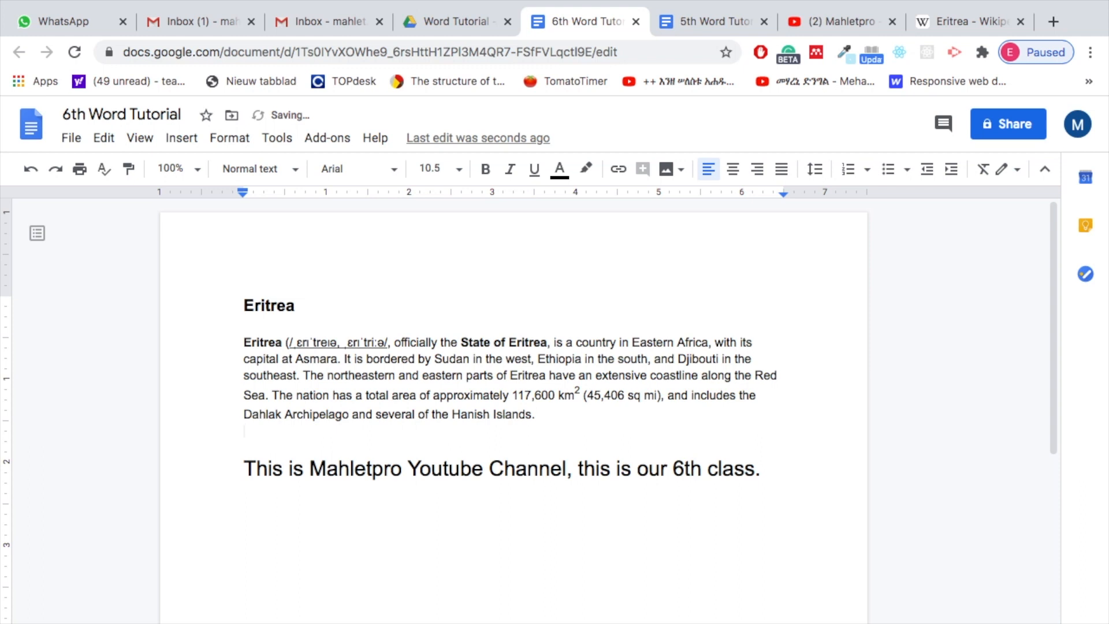
{"action": "key", "text": "Return"}
{"action": "type", "text": "Eth"}
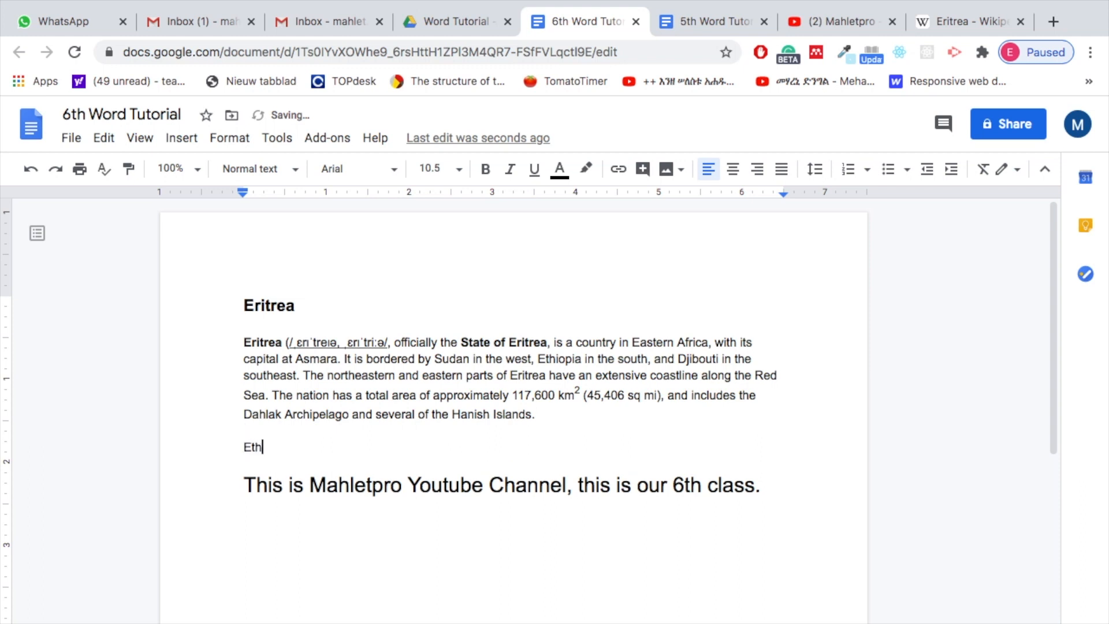
{"action": "type", "text": "nic groups"}
Copy the formatting of the "Eritrea" heading onto the "Ethnic groups" line with Paint format.
{"action": "left_click", "coordinate": [272, 305]}
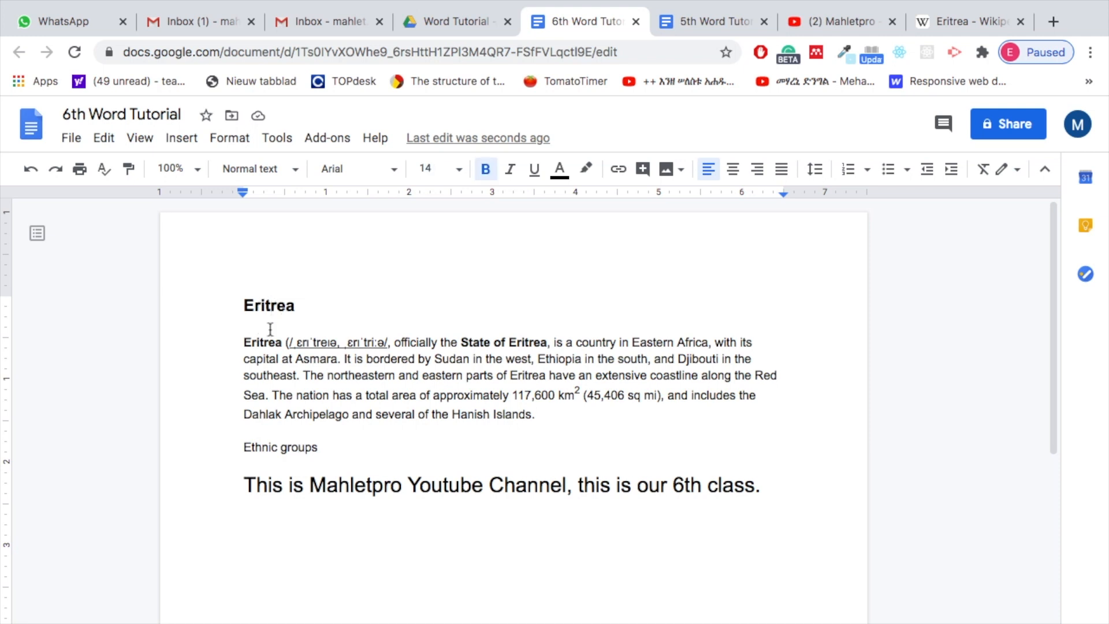
{"action": "left_click_drag", "start_coordinate": [295, 306], "coordinate": [242, 305]}
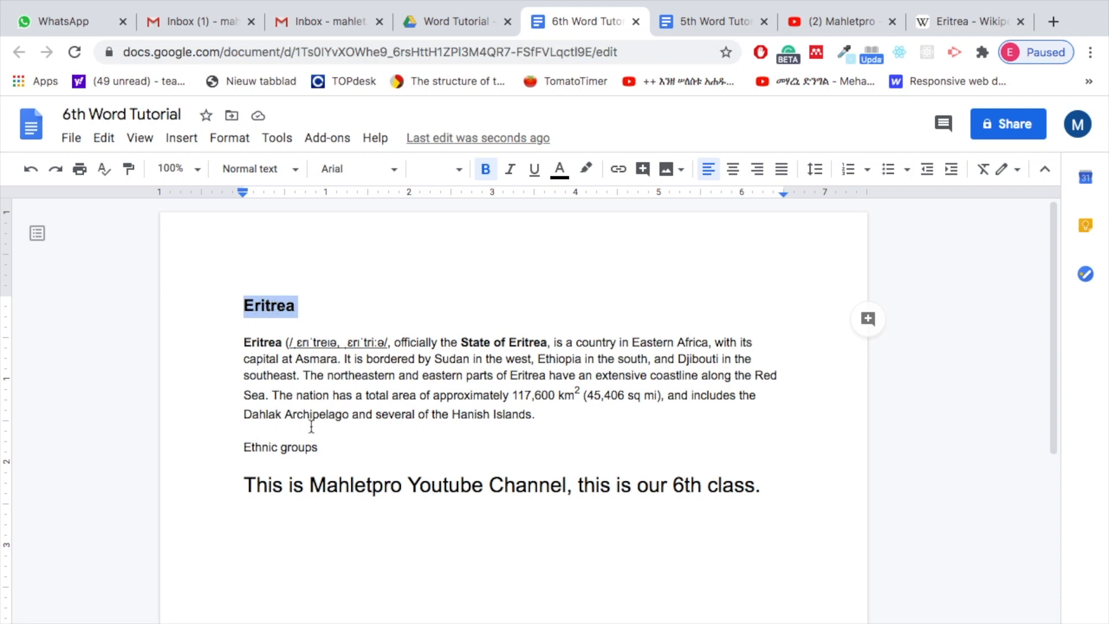
{"action": "left_click_drag", "start_coordinate": [297, 305], "coordinate": [243, 305]}
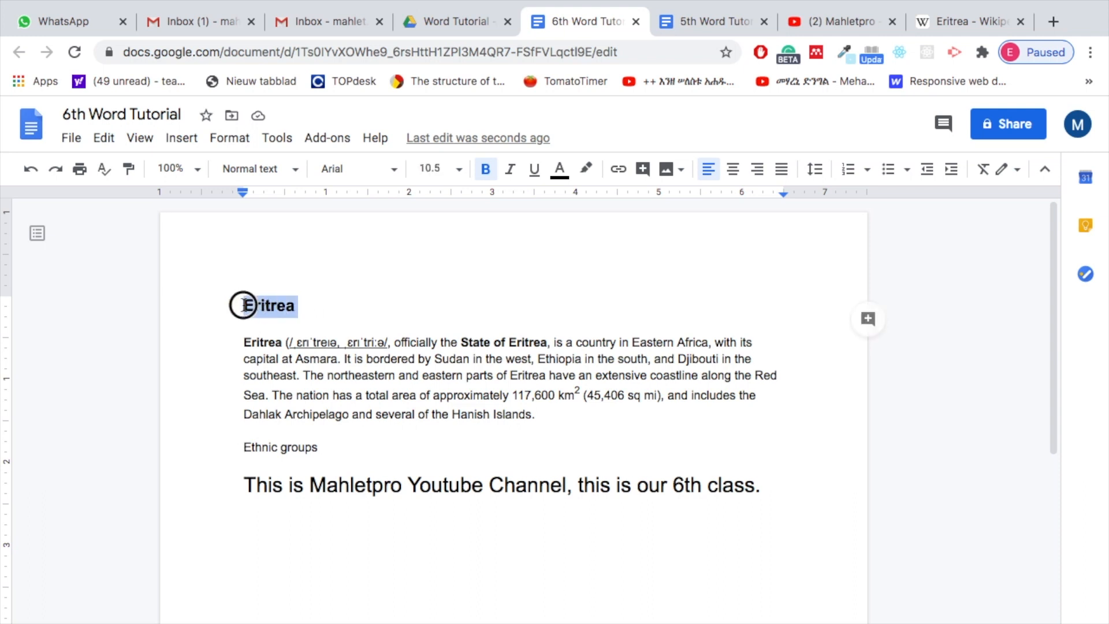
{"action": "left_click", "coordinate": [129, 169]}
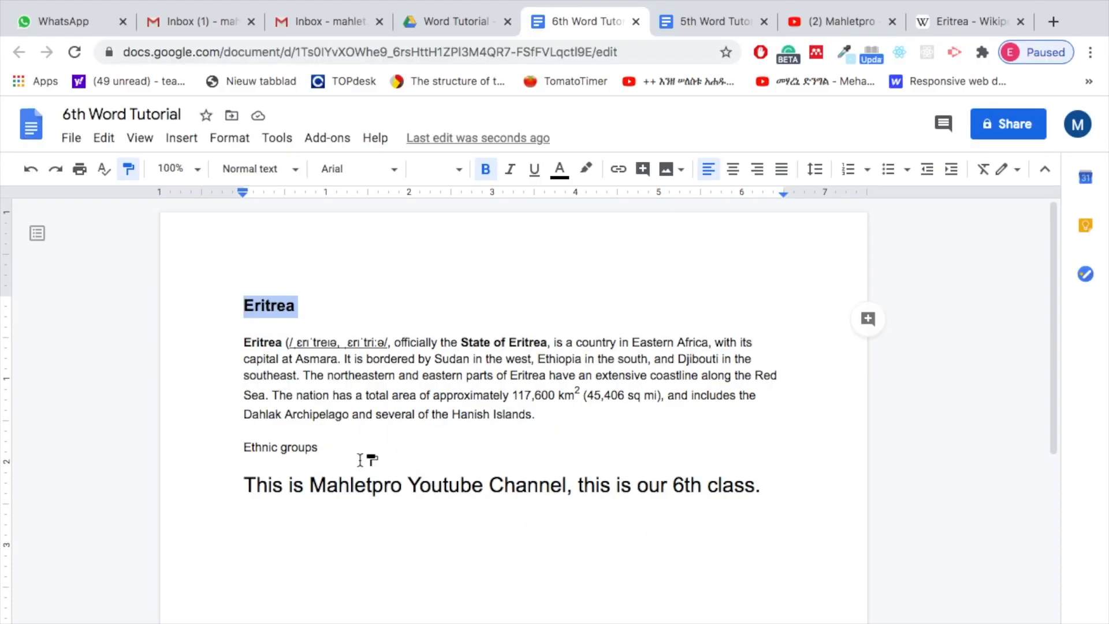
{"action": "left_click_drag", "start_coordinate": [319, 450], "coordinate": [241, 443]}
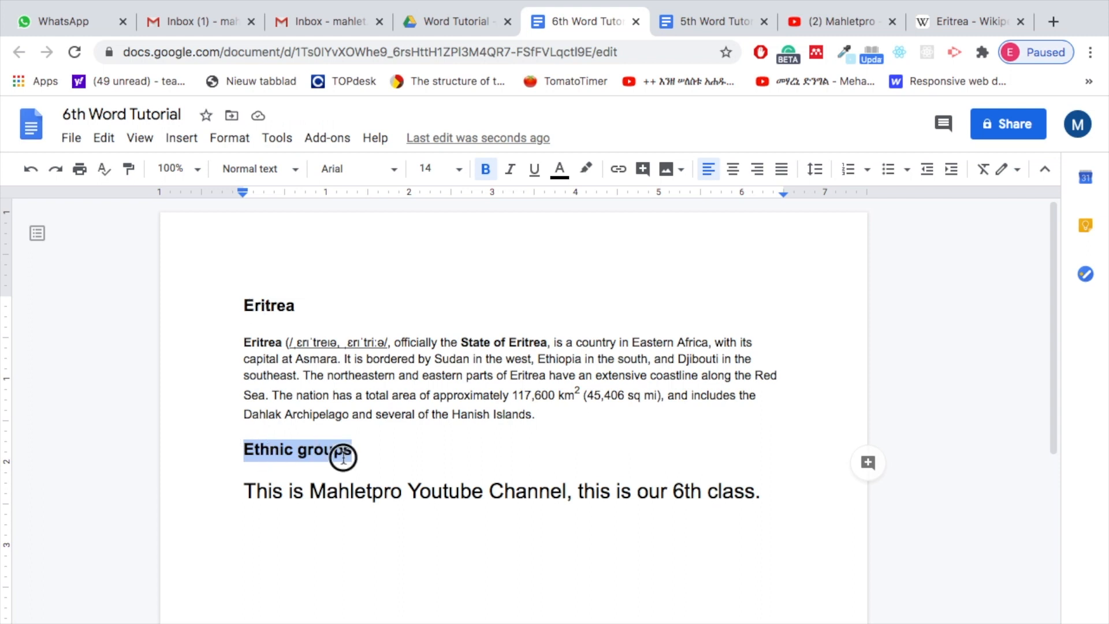
{"action": "left_click", "coordinate": [369, 457]}
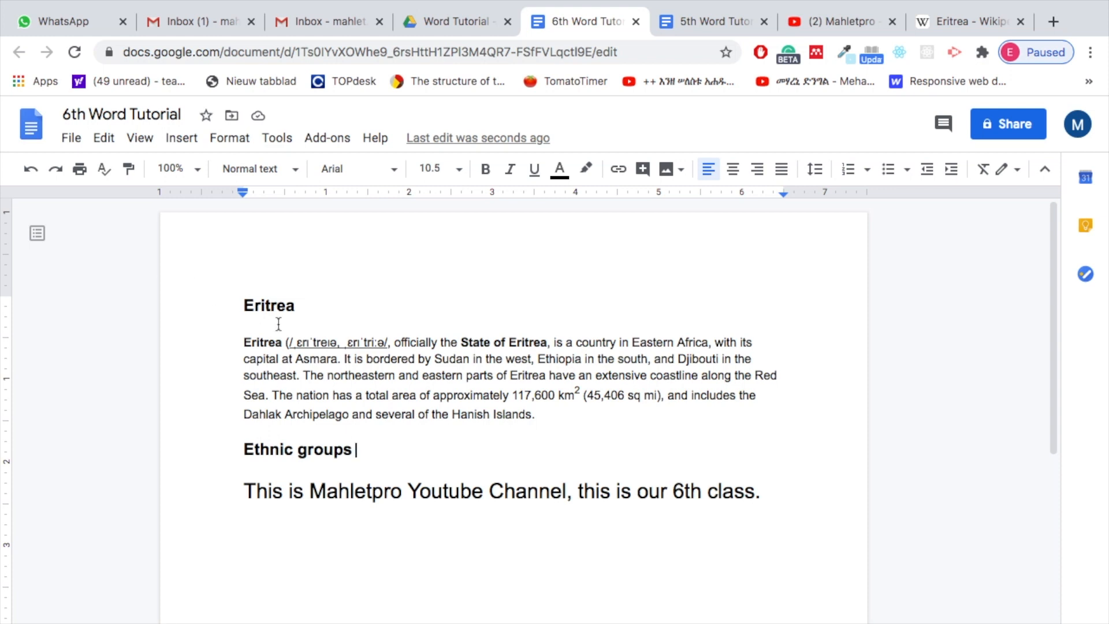
{"action": "left_click", "coordinate": [298, 305]}
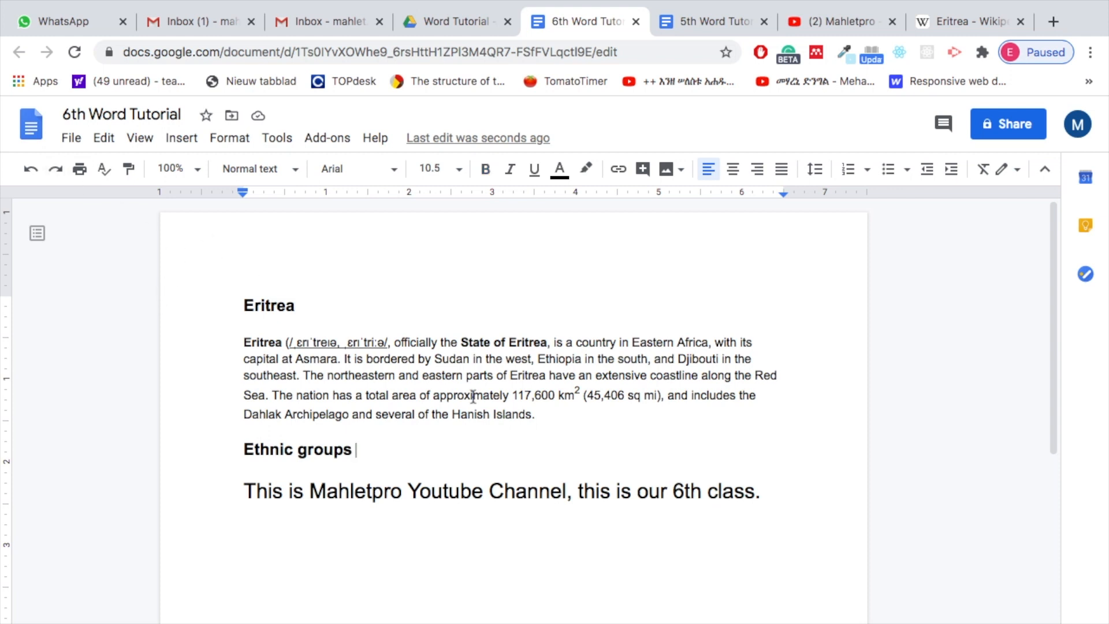
{"action": "left_click", "coordinate": [556, 409]}
{"action": "left_click_drag", "start_coordinate": [234, 306], "coordinate": [761, 494]}
{"action": "left_click", "coordinate": [644, 507]}
{"action": "left_click", "coordinate": [237, 488]}
Share the document with the contact's e-mail address as Editor, with notification on, and send the invitation.
{"action": "left_click", "coordinate": [1004, 126]}
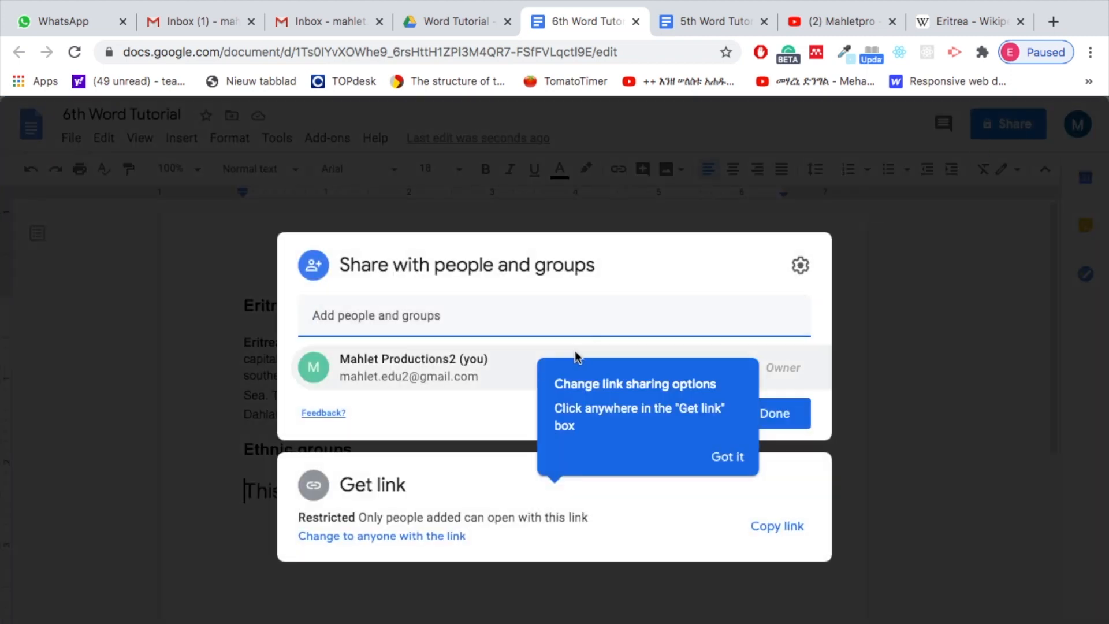
{"action": "left_click", "coordinate": [350, 318]}
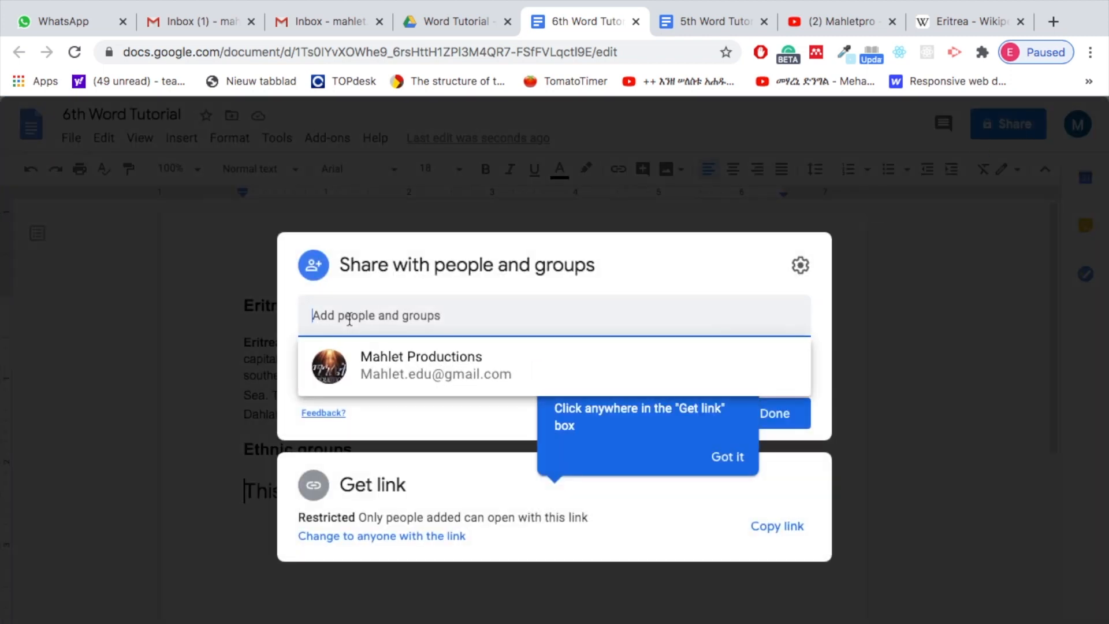
{"action": "left_click", "coordinate": [351, 313]}
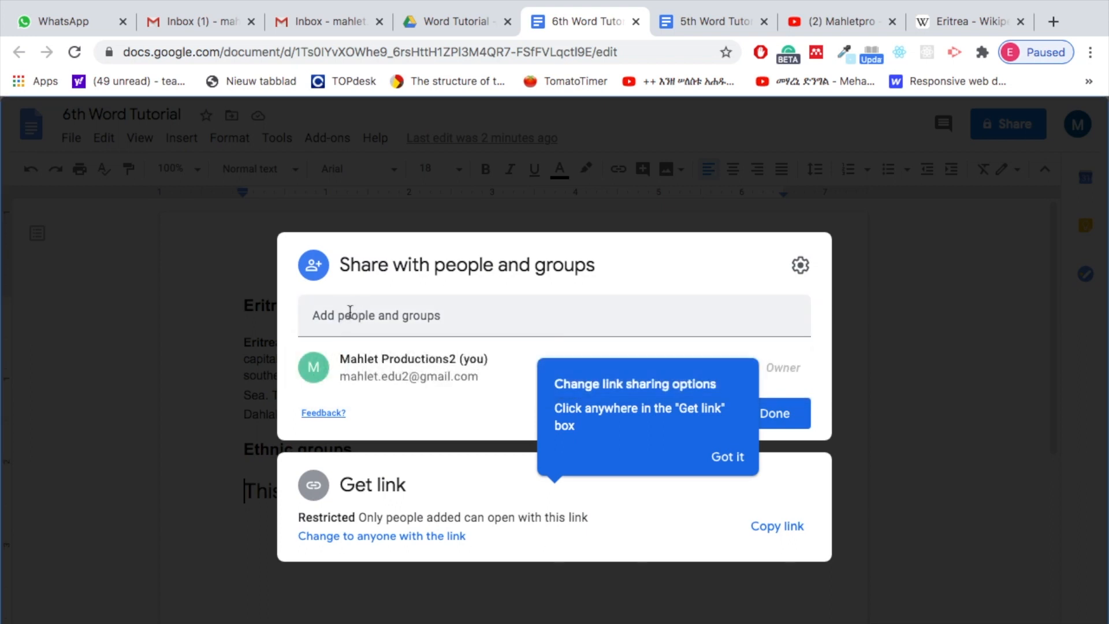
{"action": "left_click", "coordinate": [345, 315]}
{"action": "key", "text": "ctrl+v"}
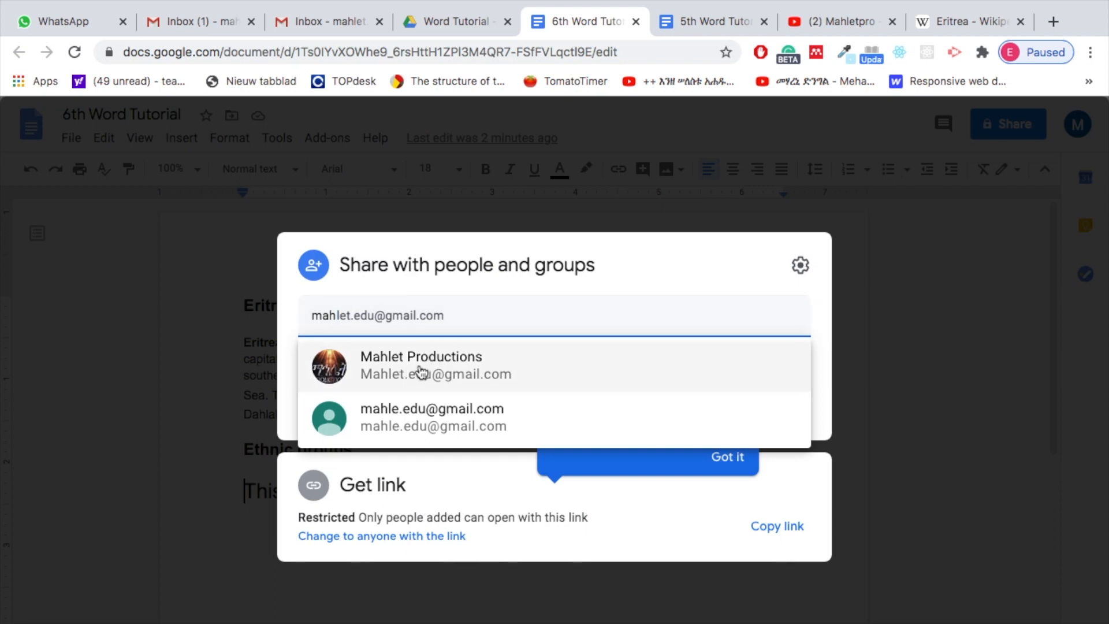
{"action": "left_click", "coordinate": [452, 370]}
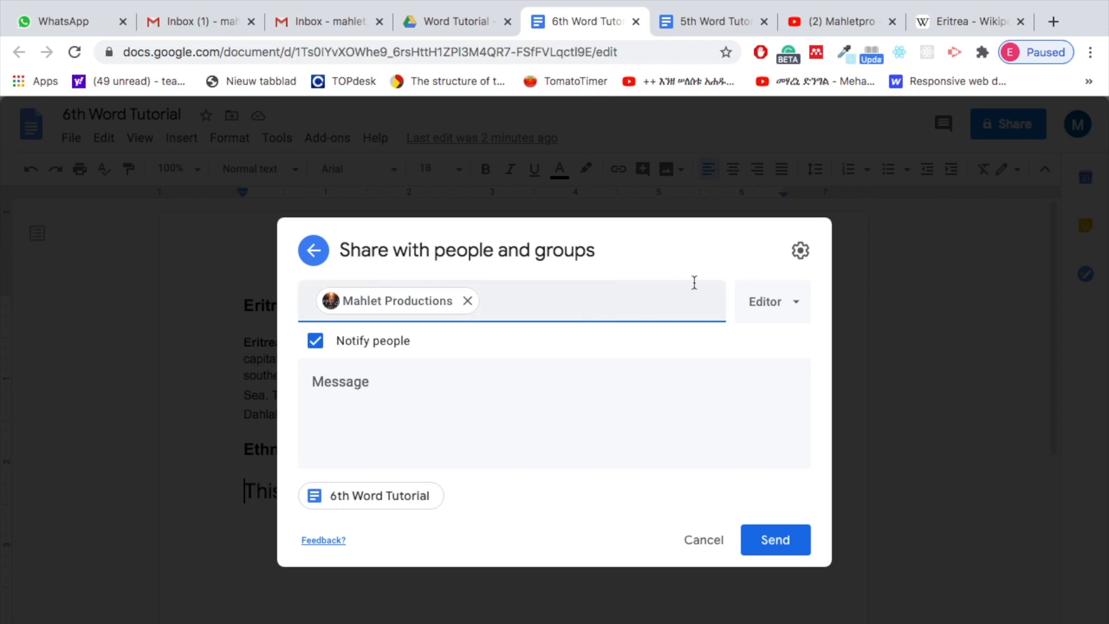
{"action": "left_click", "coordinate": [800, 311]}
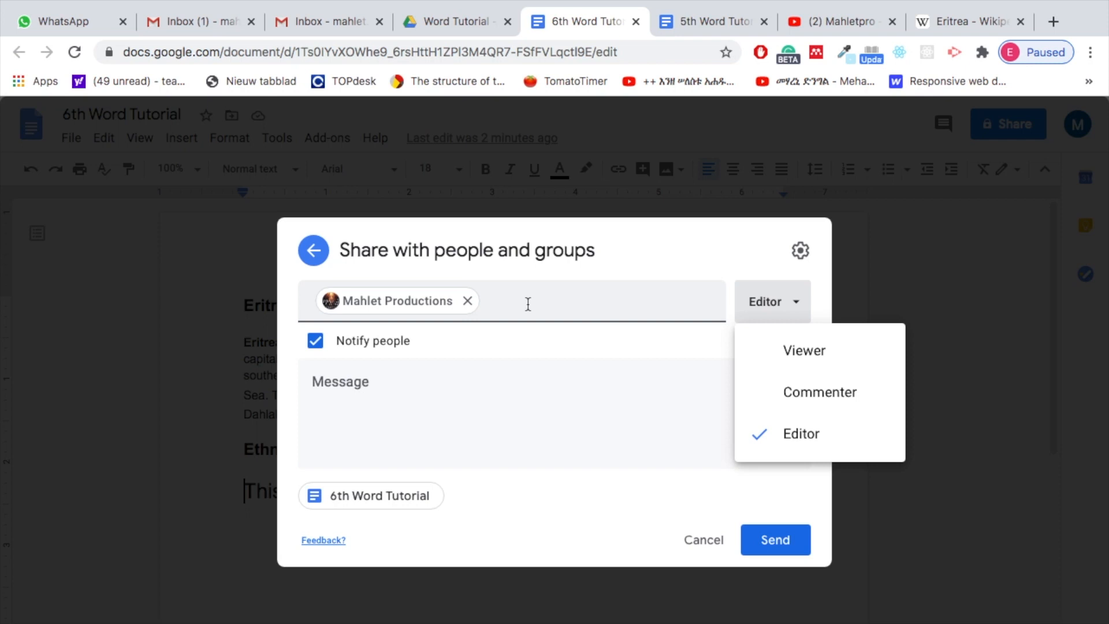
{"action": "left_click", "coordinate": [798, 435]}
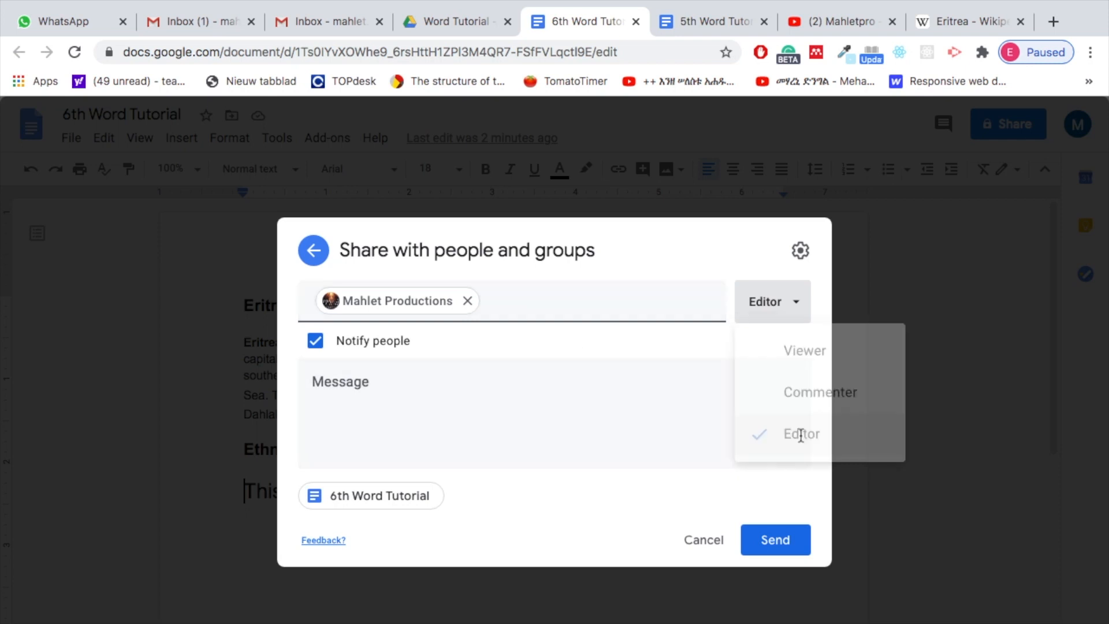
{"action": "left_click", "coordinate": [775, 549]}
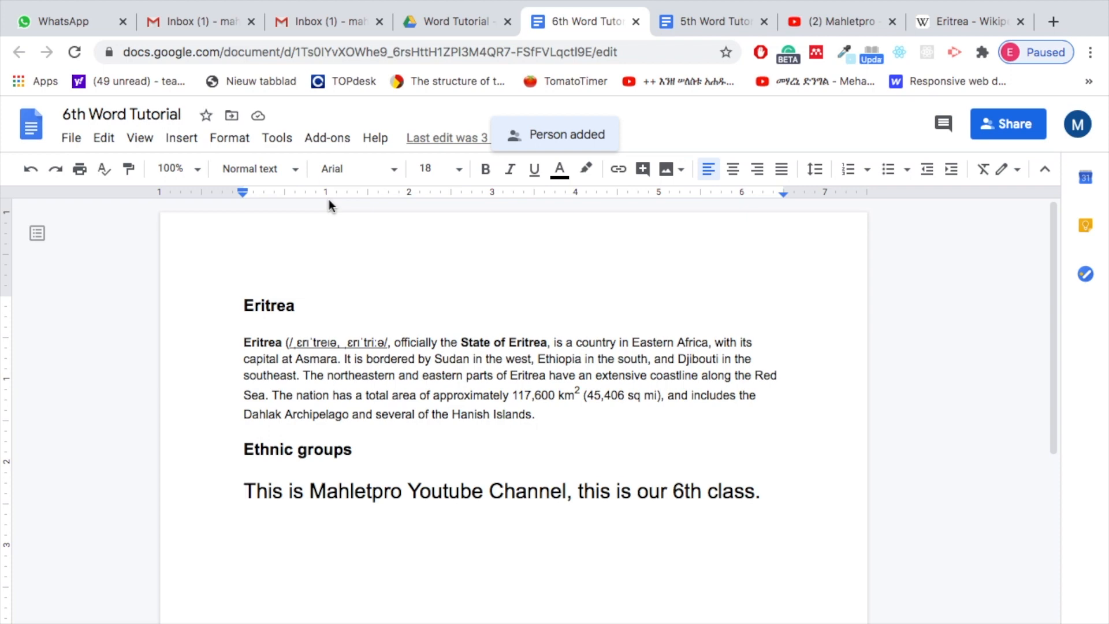
Check the recipient's Gmail inbox for the sharing invitation and return to the "6th Word Tutorial" document.
{"action": "left_click", "coordinate": [326, 23]}
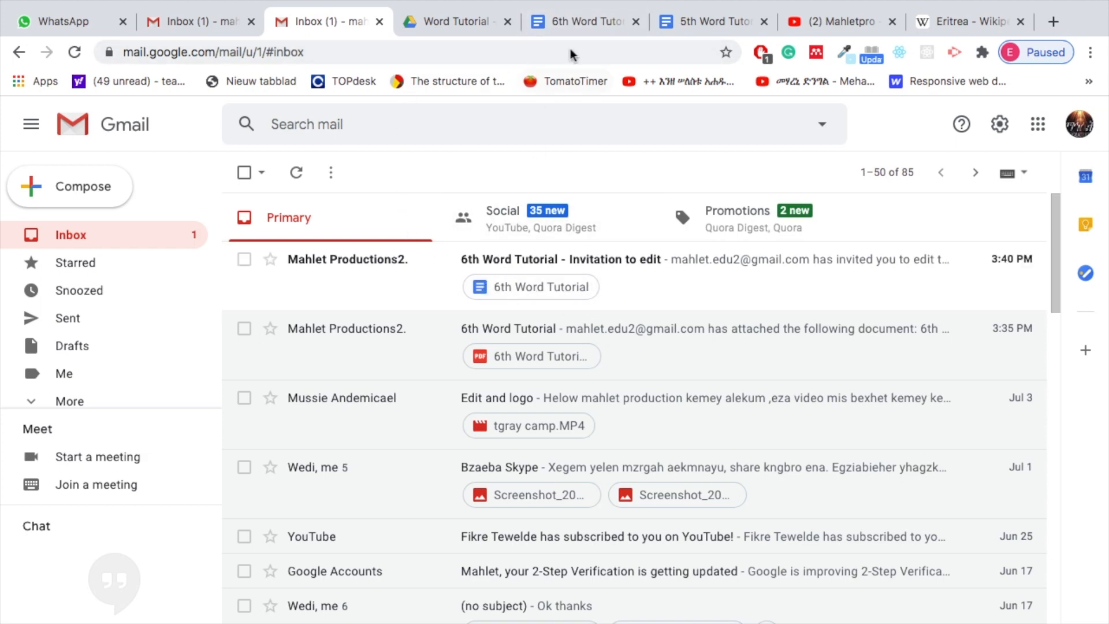
{"action": "left_click", "coordinate": [583, 17]}
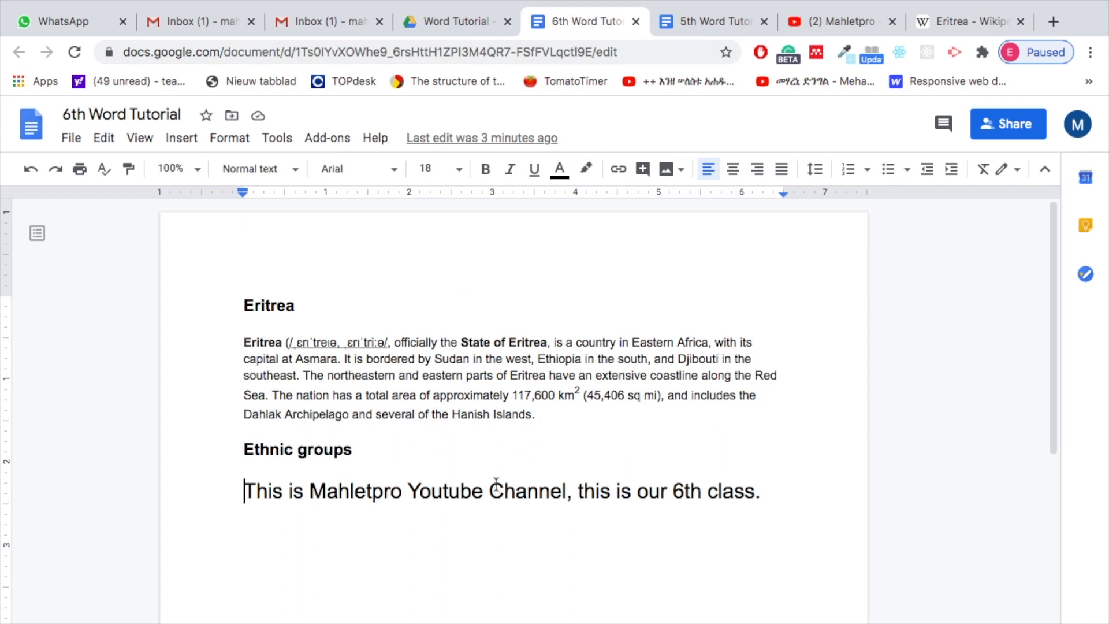
{"action": "left_click", "coordinate": [545, 414]}
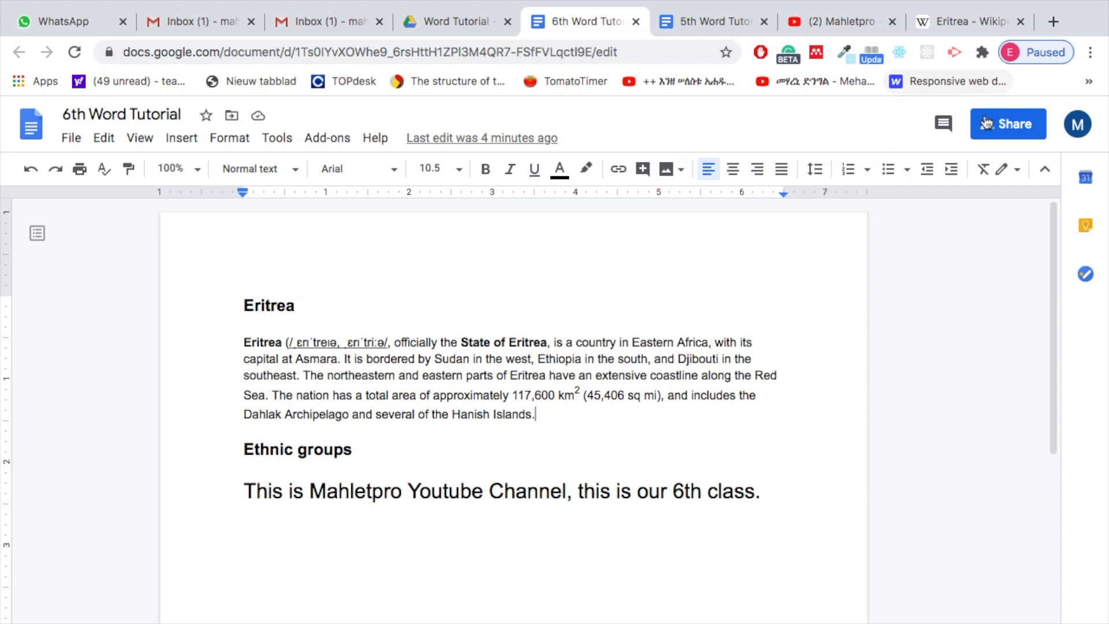
Review the roles that can be given to a recipient in the sharing settings, and close them without sending an invitation.
{"action": "left_click", "coordinate": [1004, 115]}
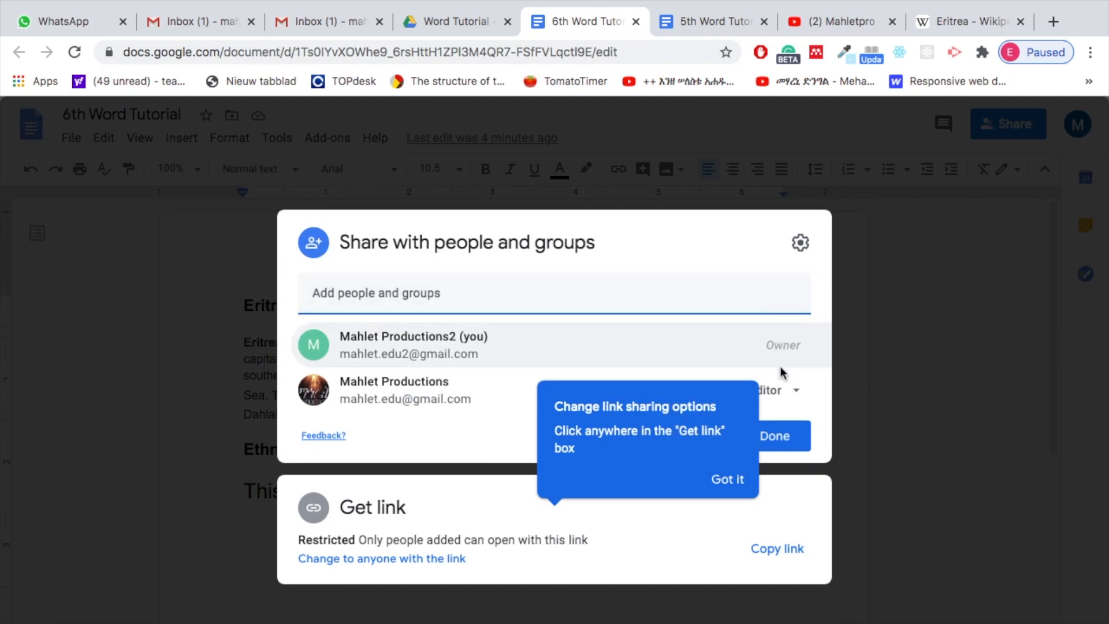
{"action": "left_click", "coordinate": [681, 297]}
{"action": "left_click", "coordinate": [519, 358]}
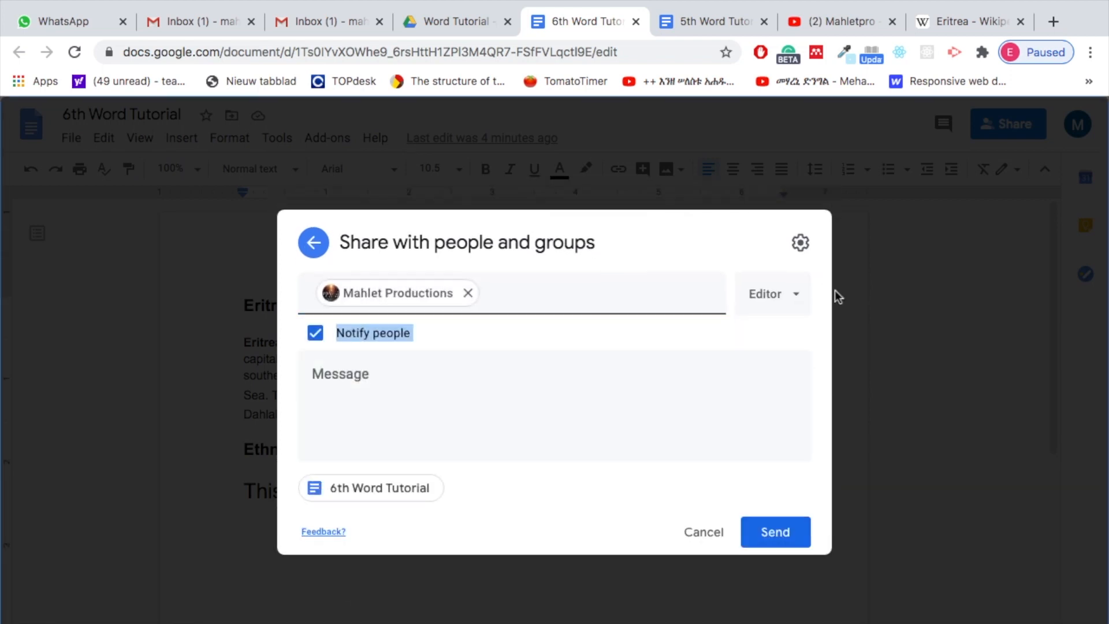
{"action": "double_click", "coordinate": [851, 291]}
{"action": "left_click", "coordinate": [795, 305]}
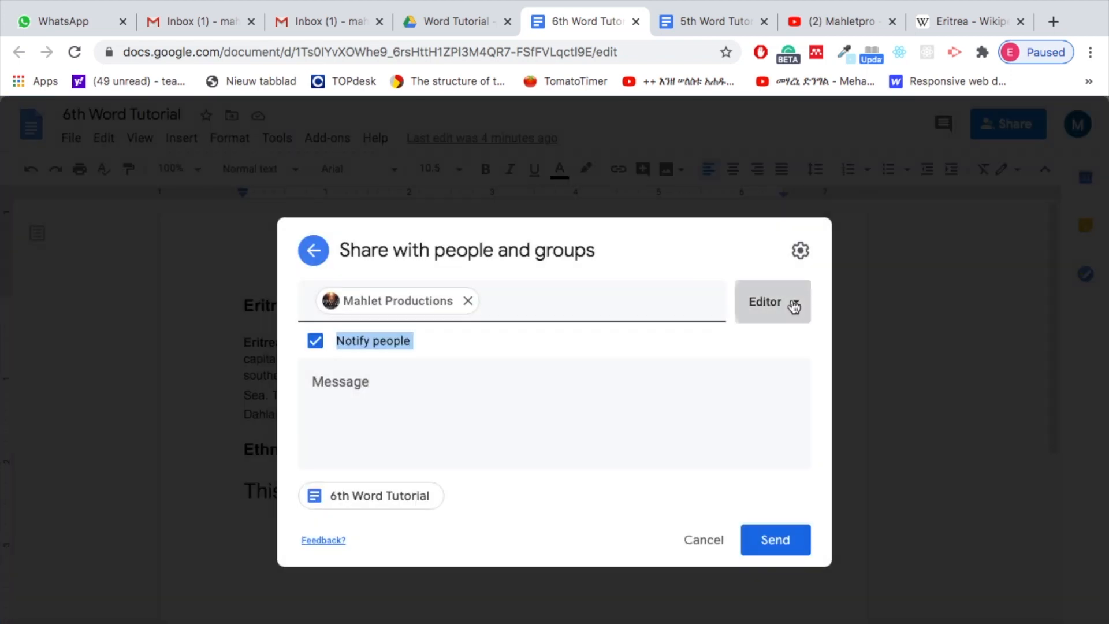
{"action": "left_click", "coordinate": [795, 305]}
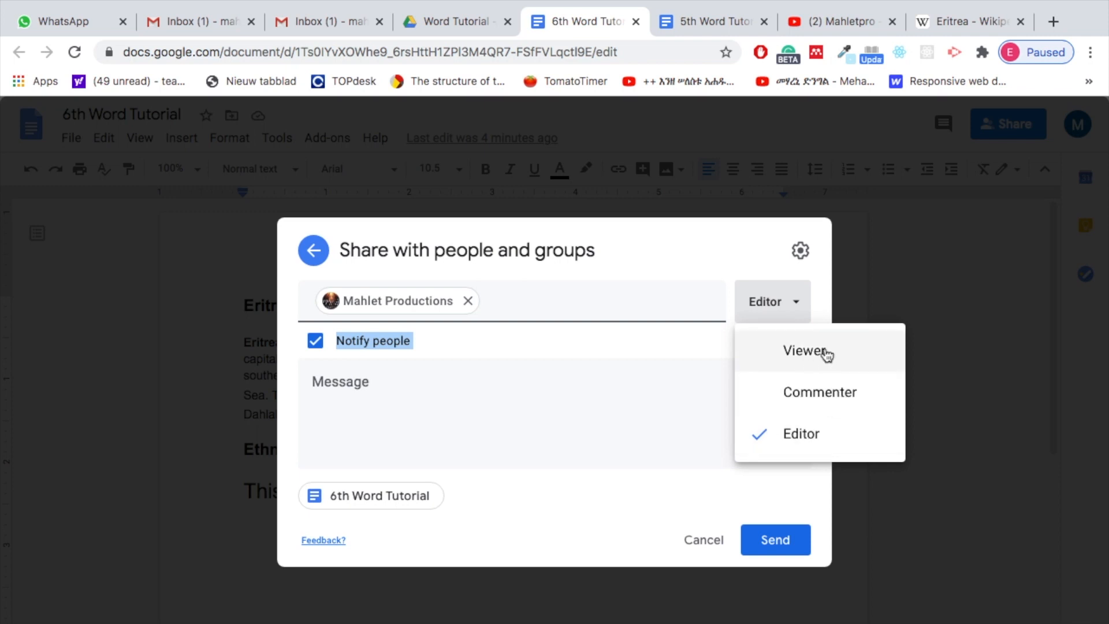
{"action": "left_click", "coordinate": [693, 319]}
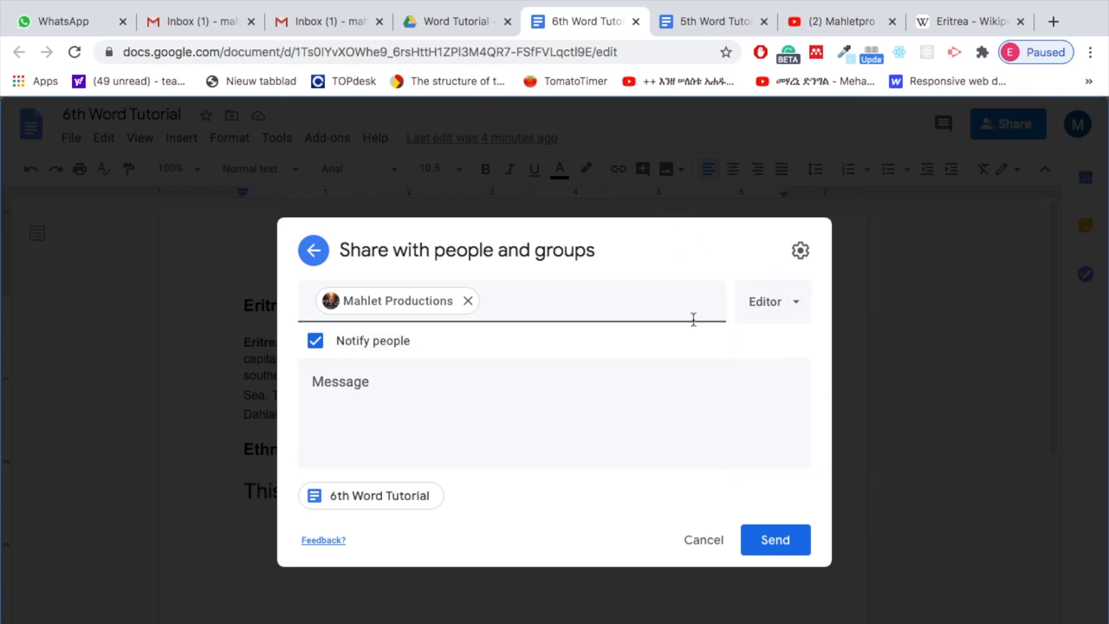
{"action": "left_click", "coordinate": [701, 543]}
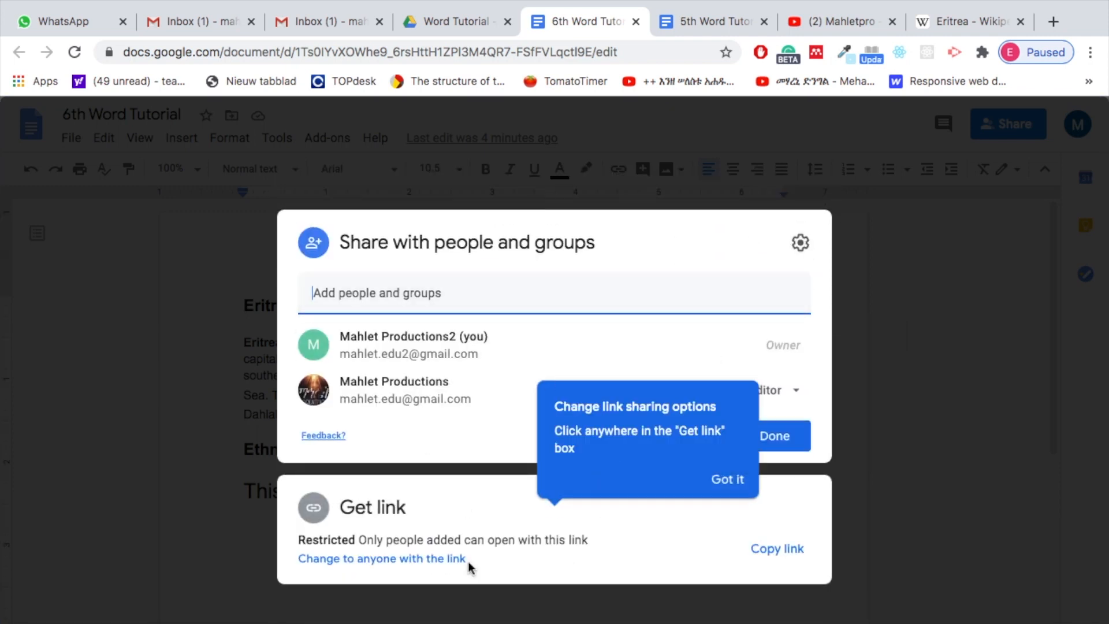
{"action": "left_click", "coordinate": [783, 436]}
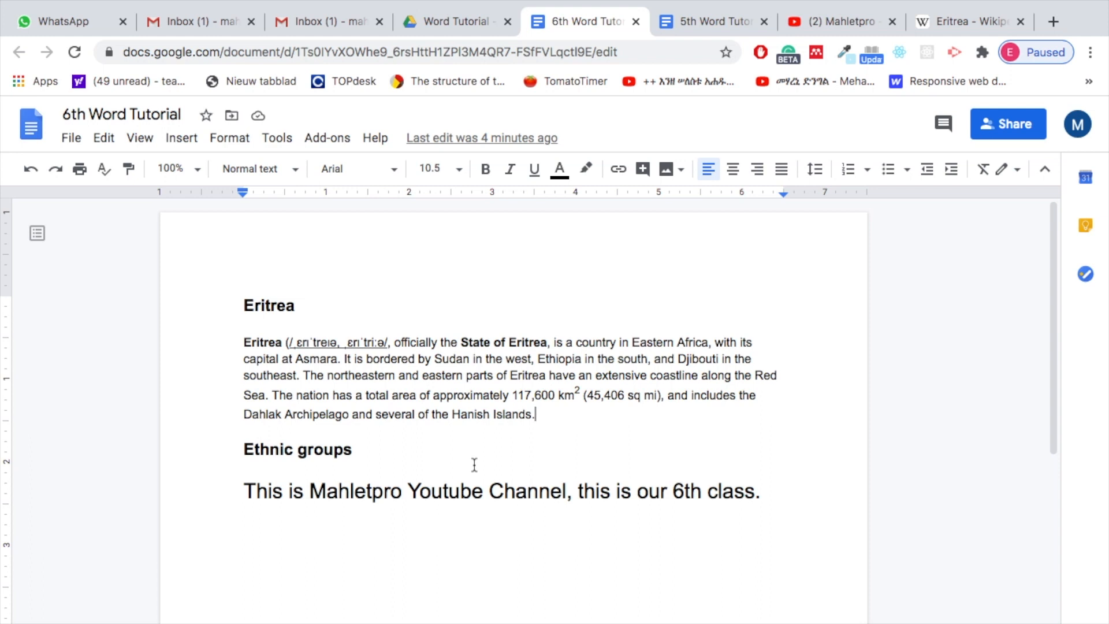
Start a new line below the YouTube channel line and open voice typing.
{"action": "left_click", "coordinate": [265, 520]}
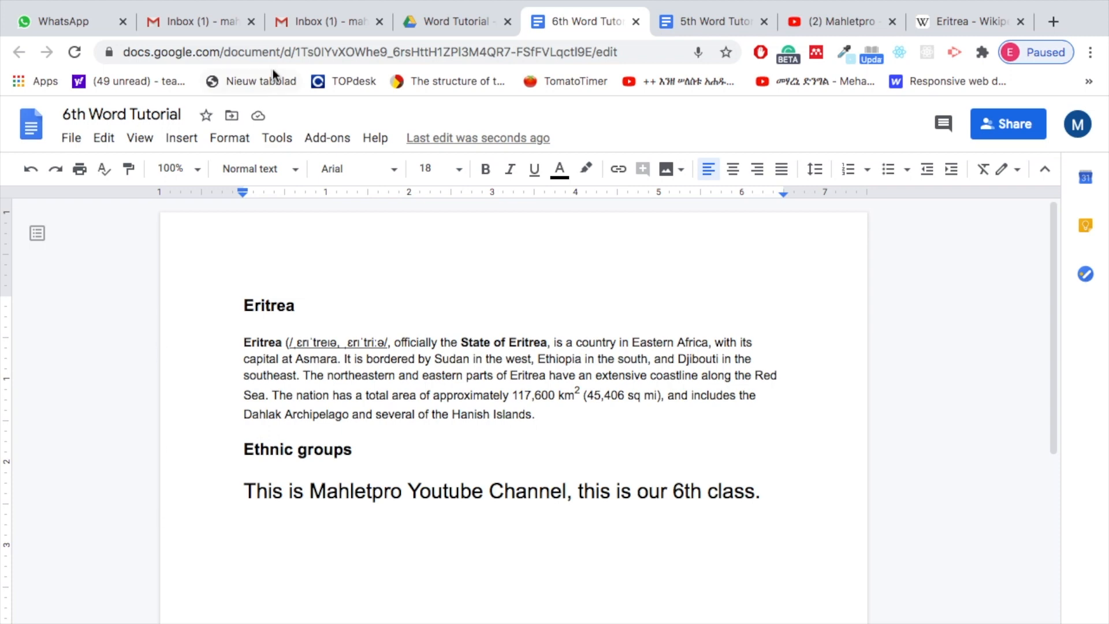
{"action": "left_click", "coordinate": [277, 138]}
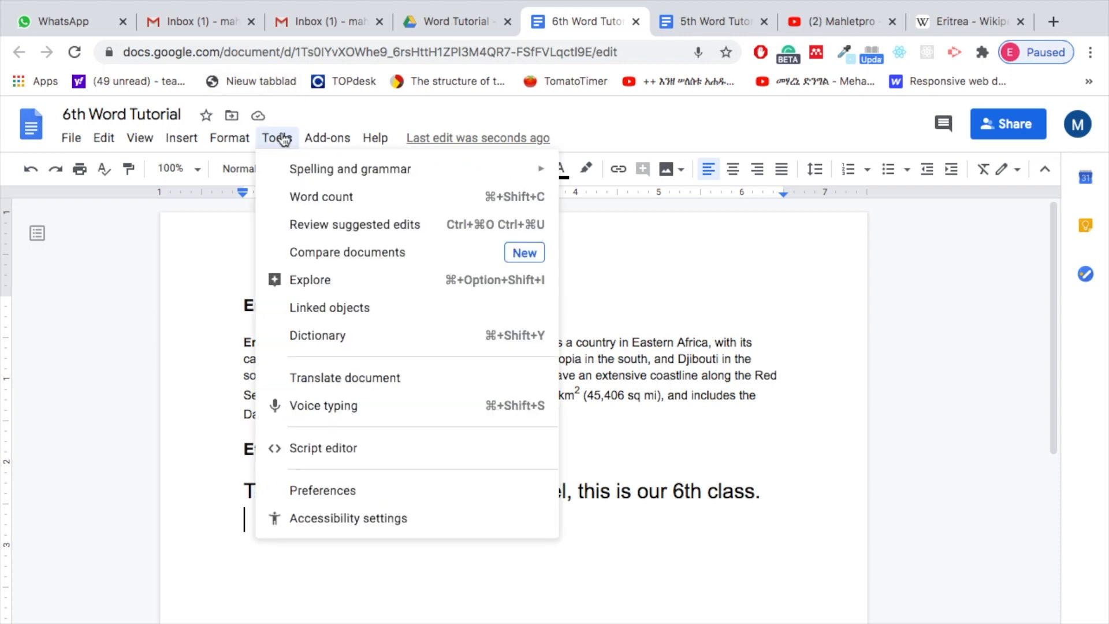
{"action": "left_click", "coordinate": [326, 407]}
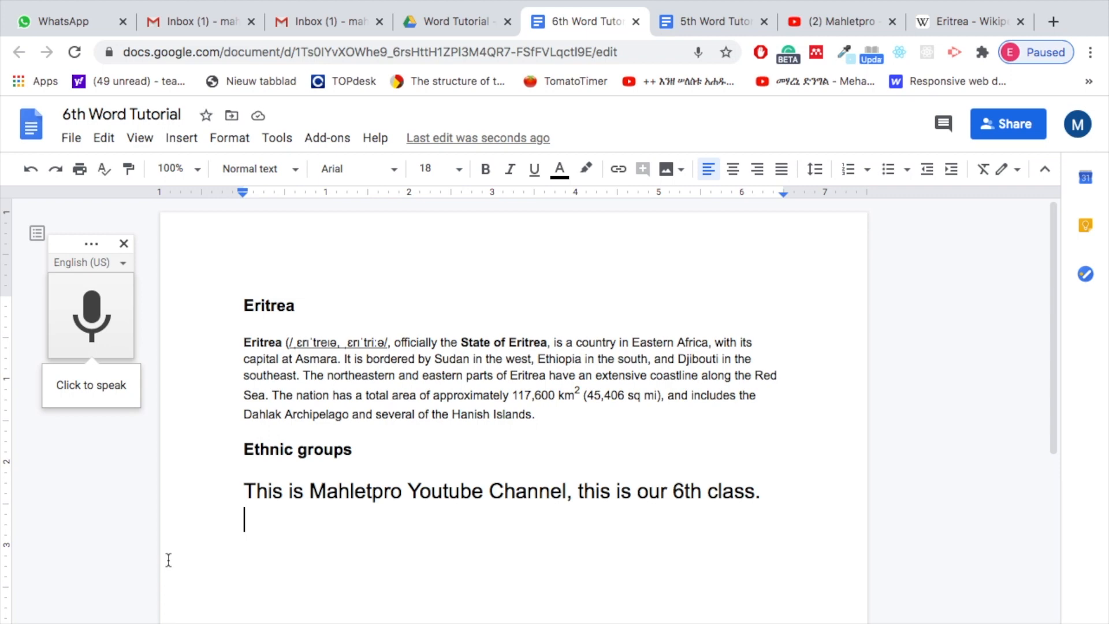
Look through the languages offered for voice typing and keep English (US).
{"action": "left_click", "coordinate": [123, 263]}
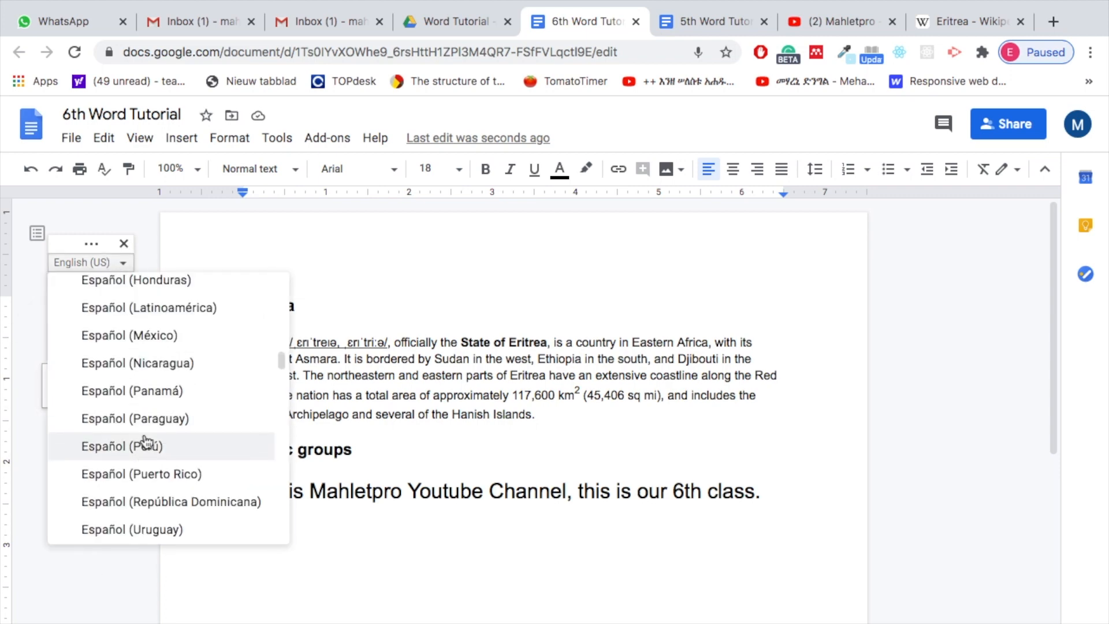
{"action": "scroll", "coordinate": [148, 441], "scroll_direction": "down", "scroll_amount": 15}
{"action": "scroll", "coordinate": [148, 439], "scroll_direction": "up", "scroll_amount": 20}
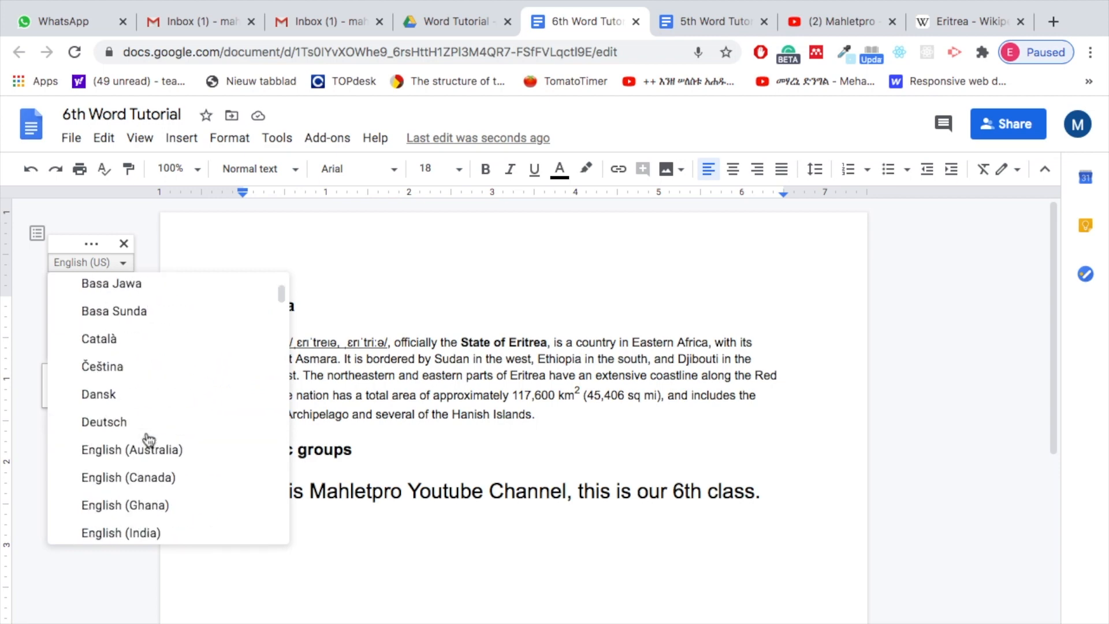
{"action": "left_click", "coordinate": [255, 238]}
Dictate "Hello everyone we have just completed the sixth class see you in the next class" on the empty last line.
{"action": "left_click", "coordinate": [254, 525]}
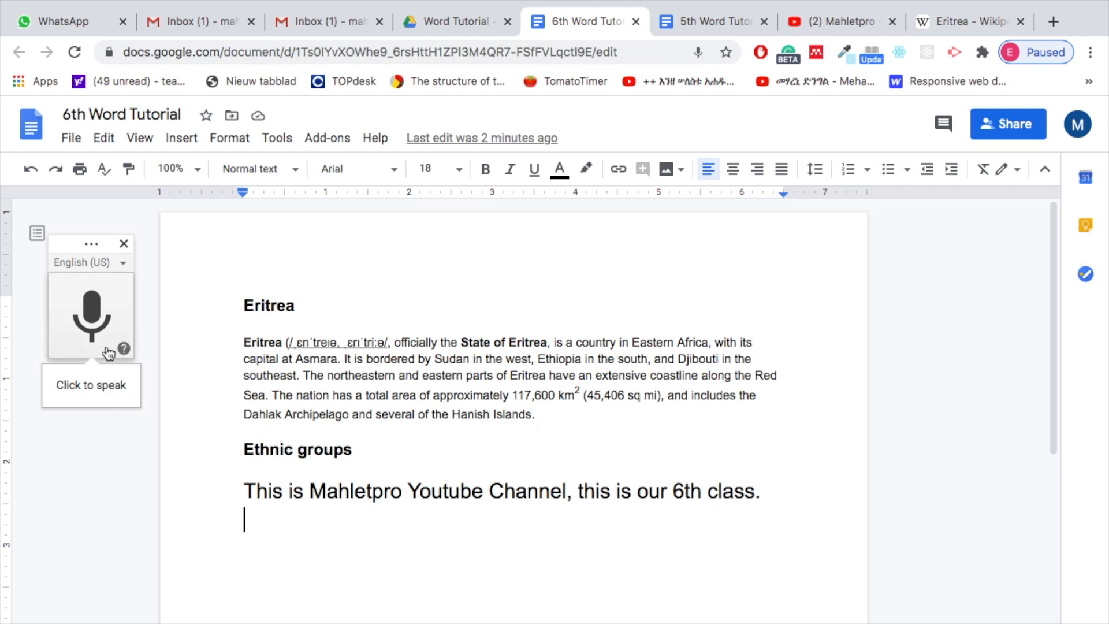
{"action": "left_click", "coordinate": [94, 315]}
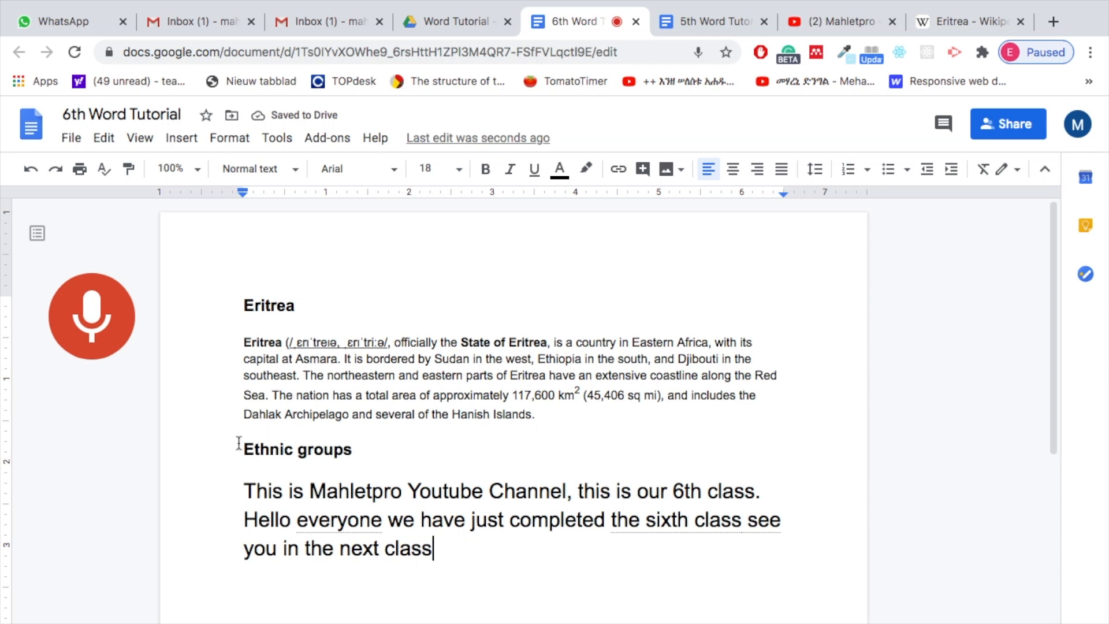
{"action": "left_click", "coordinate": [93, 312]}
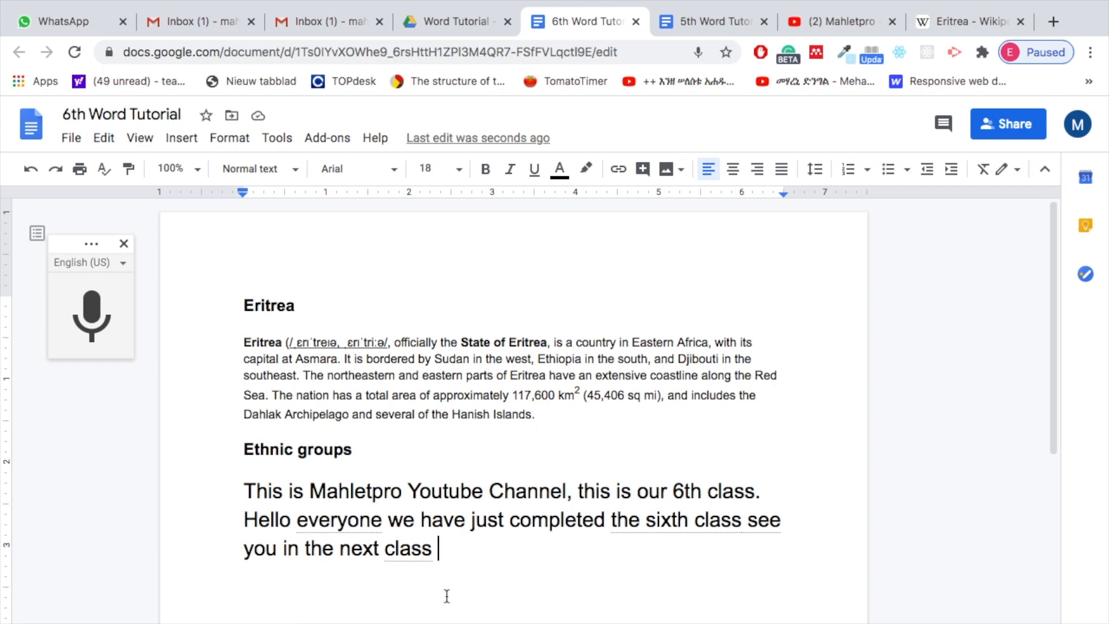
Punctuate the dictated sentence with a comma after "the sixth class" and a period after "the next class".
{"action": "left_click", "coordinate": [786, 521]}
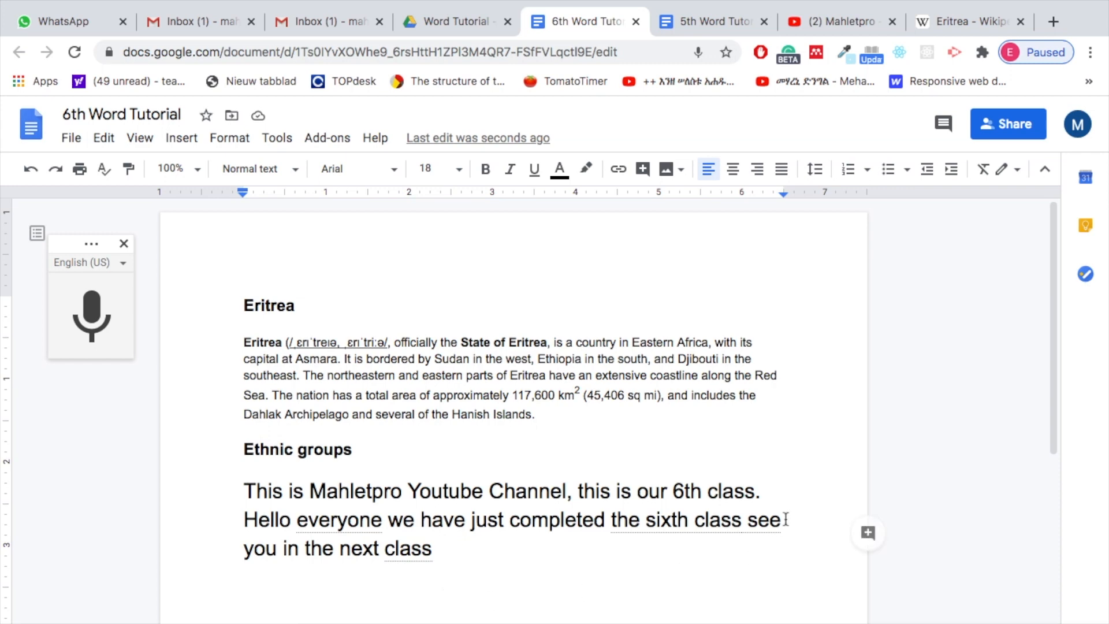
{"action": "left_click", "coordinate": [744, 521]}
{"action": "type", "text": ","}
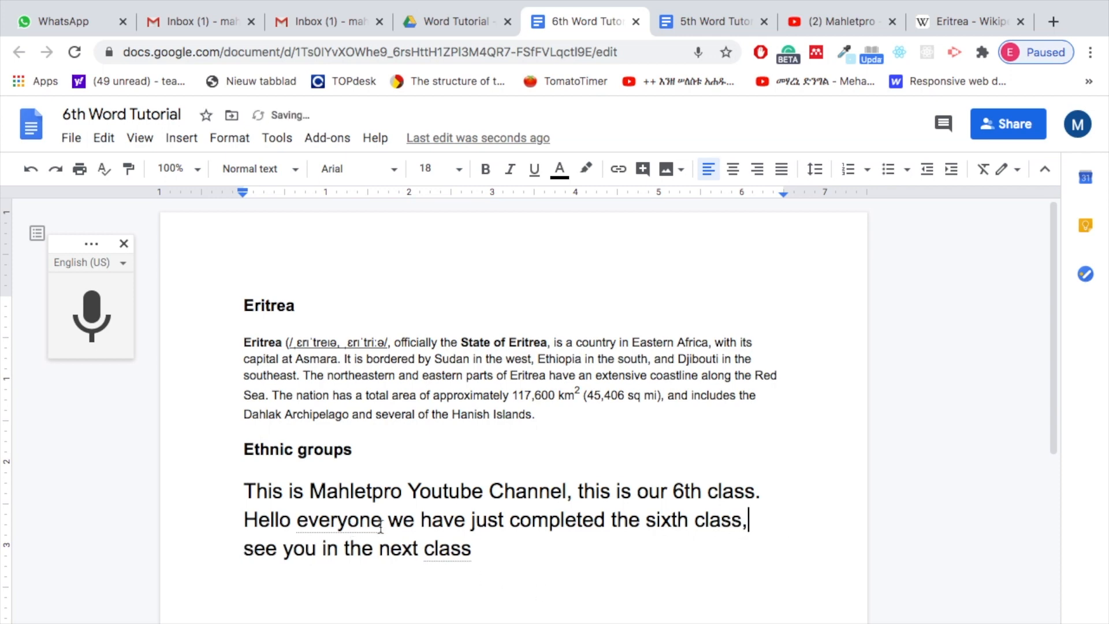
{"action": "left_click", "coordinate": [482, 555]}
{"action": "type", "text": "."}
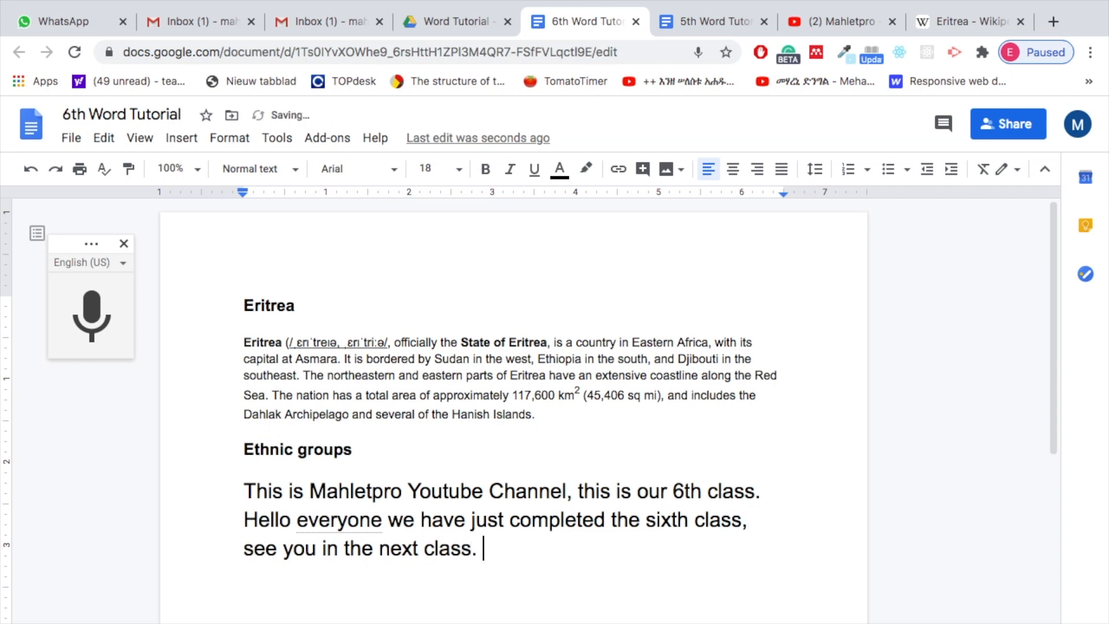